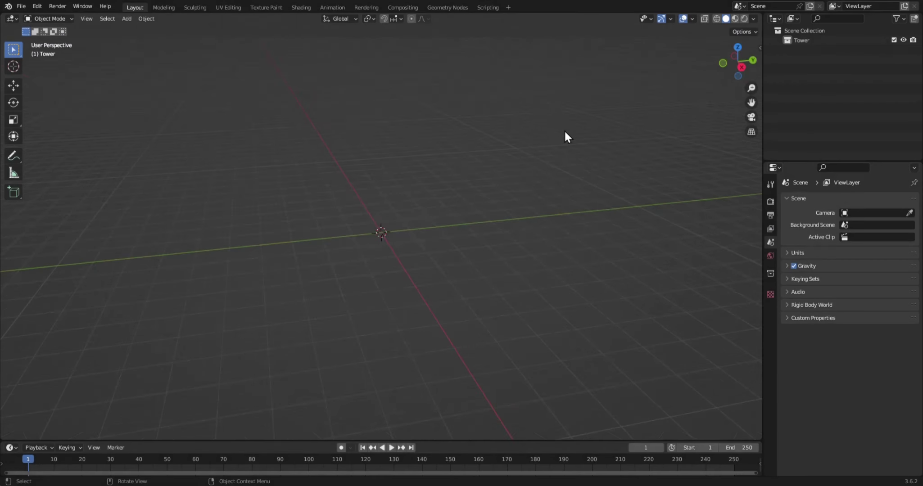
- Add a cylinder mesh to the Tower collection
middle_click_drag(541, 179, 460, 212)
key("shift+a")
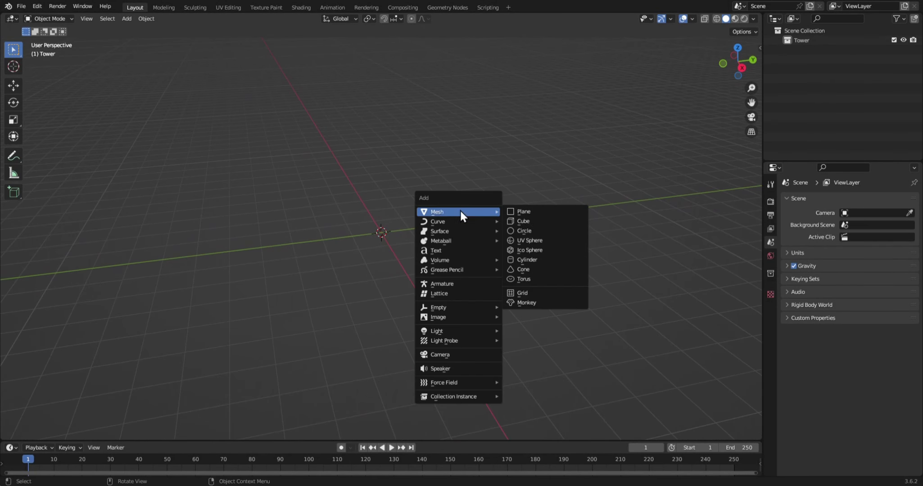
left_click(525, 259)
left_click(59, 432)
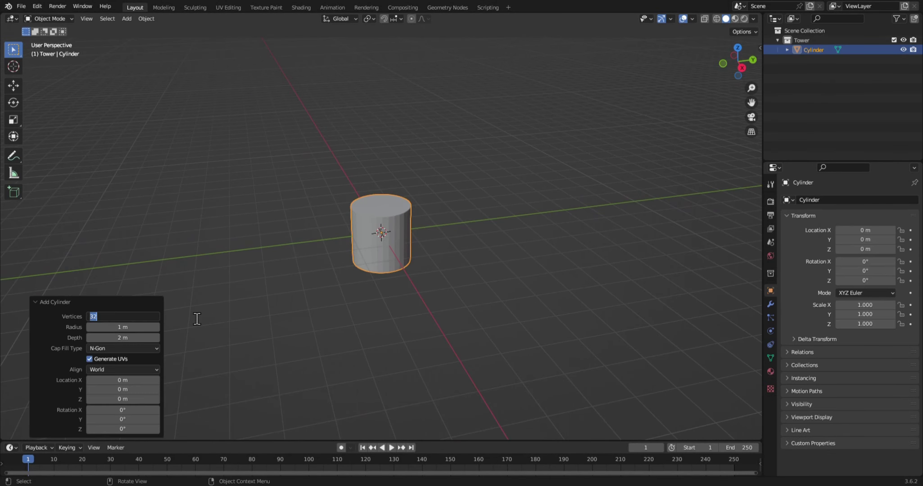
- Stretch the cylinder tall and scale it up to about 1.521 × 1.521 × 3.937
key("s")
key("z")
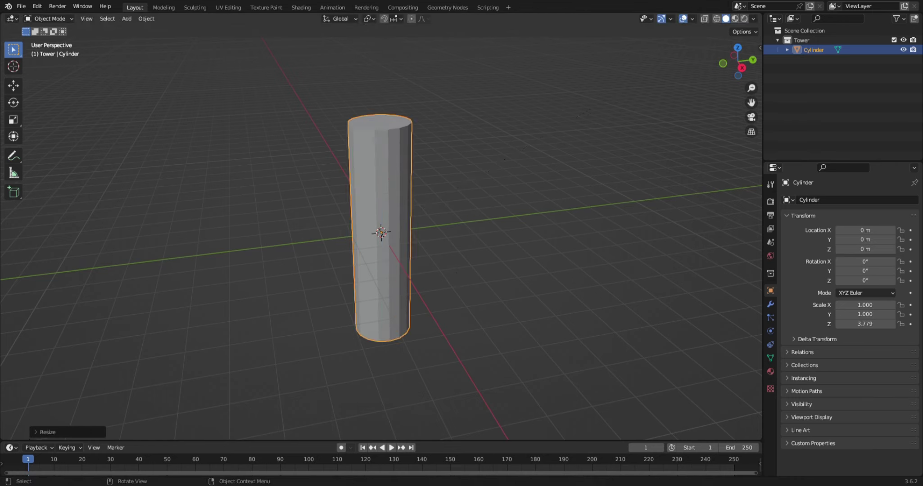
key("s")
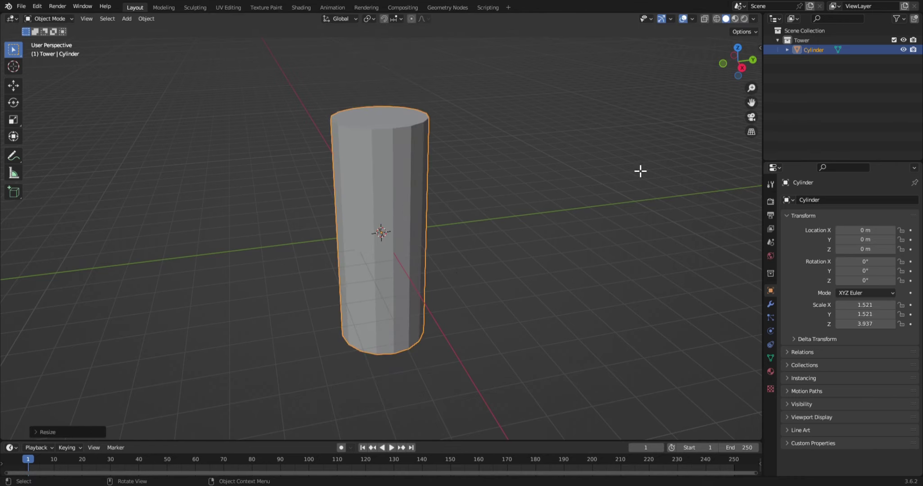
key("Tab")
- Select the cylinder's top face in face mode and extrude it once
key("3")
middle_click_drag(640, 171, 376, 262)
left_click(377, 262)
mouse_move(500, 270)
middle_mouse_down()
mouse_move(509, 300)
mouse_move(518, 279)
middle_mouse_up()
key("e")
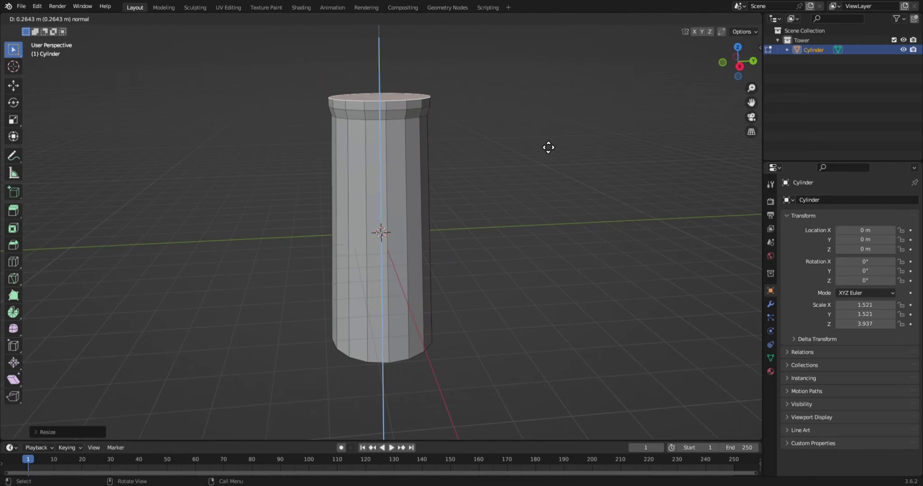
left_click(549, 147)
- Extrude the top face again and position it as a flared rim with a low parapet ring
middle_click_drag(549, 147, 567, 171)
key("e")
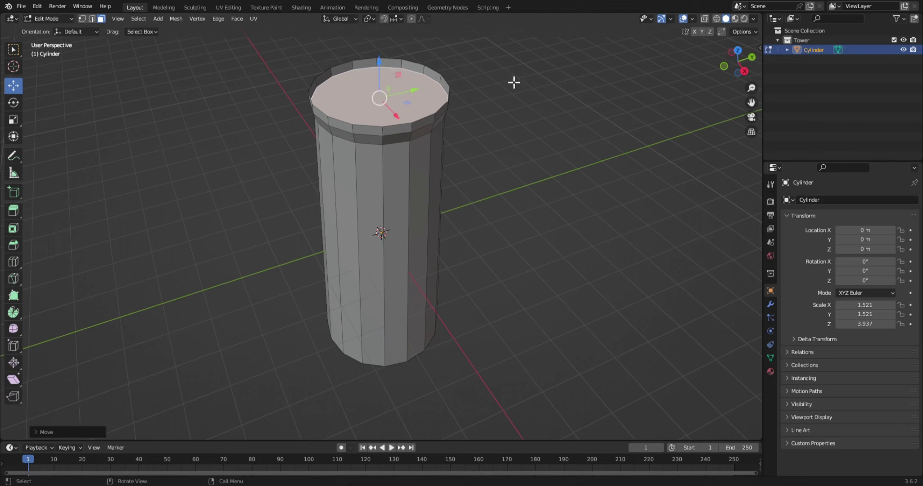
middle_click_drag(513, 83, 556, 68)
left_click(555, 68)
mouse_move(686, 78)
middle_mouse_down()
mouse_move(561, 227)
mouse_move(436, 223)
middle_mouse_up()
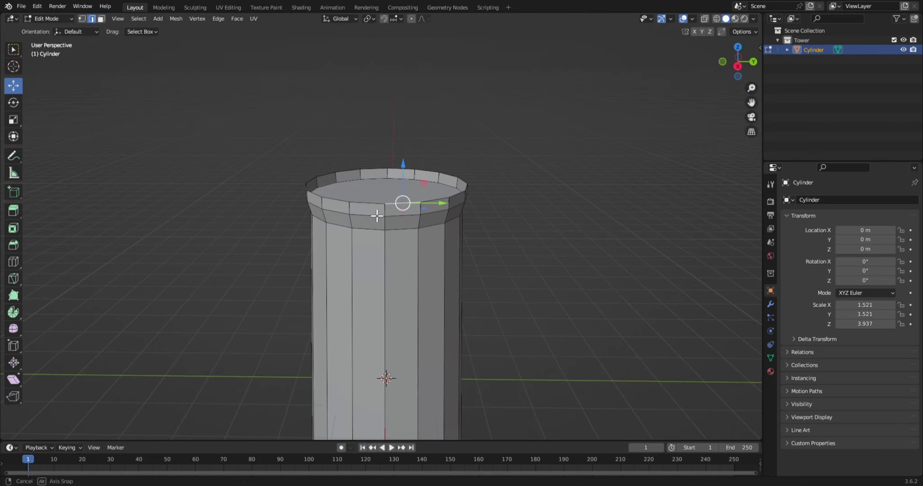
middle_click_drag(376, 216, 340, 209)
middle_click_drag(406, 211, 419, 222)
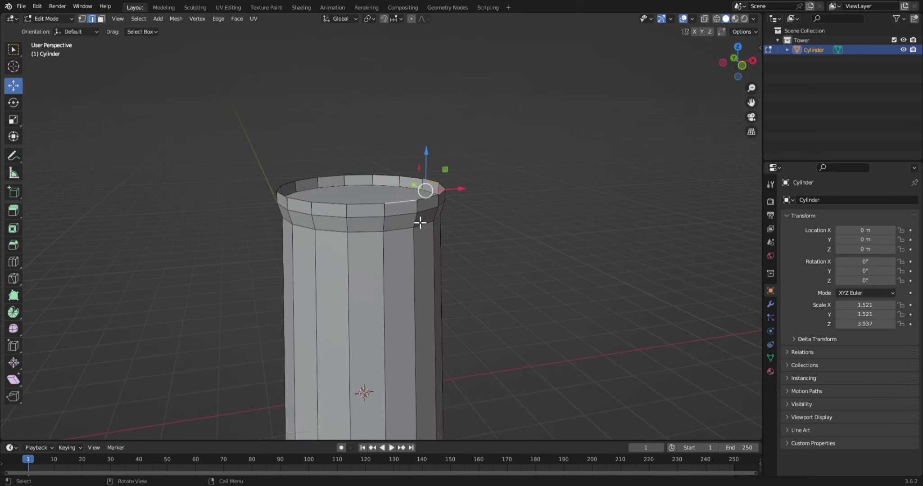
mouse_move(332, 218)
middle_mouse_down()
mouse_move(345, 220)
mouse_move(333, 219)
mouse_move(401, 165)
middle_mouse_up()
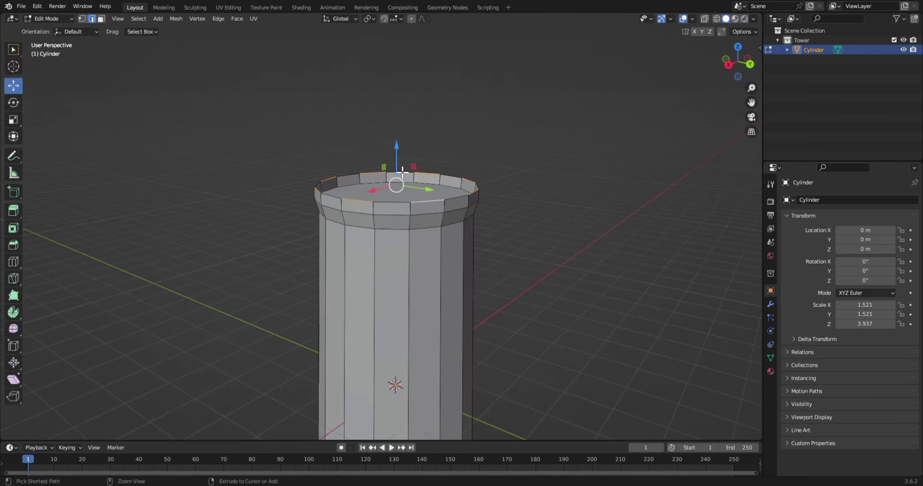
left_click(403, 180)
scroll(588, 194, "up", 3)
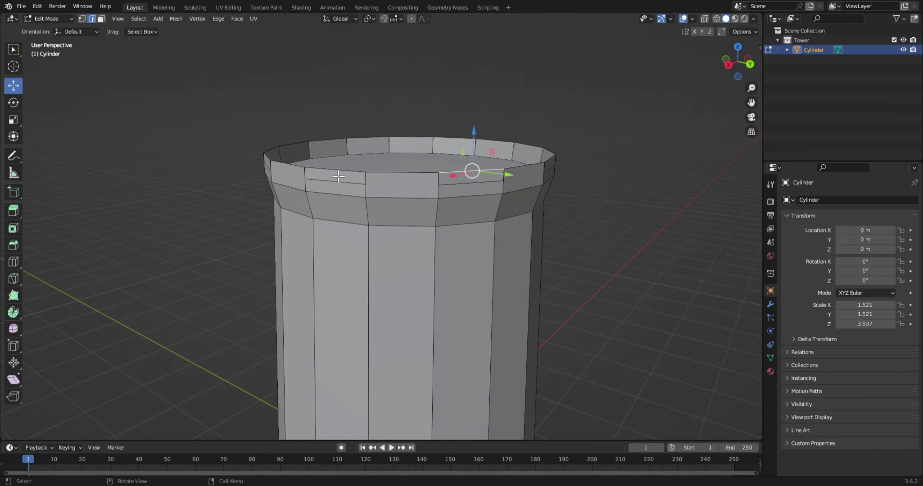
mouse_move(338, 176)
middle_mouse_down()
mouse_move(418, 192)
mouse_move(298, 206)
mouse_move(367, 191)
middle_mouse_up()
- Dissolve an extra edge on the tower rim
left_click(358, 200, "shift")
right_click(407, 176)
left_click(360, 446)
- Bridge the selected edges across one battlement gap with Bridge Edge Loops
right_click(356, 295)
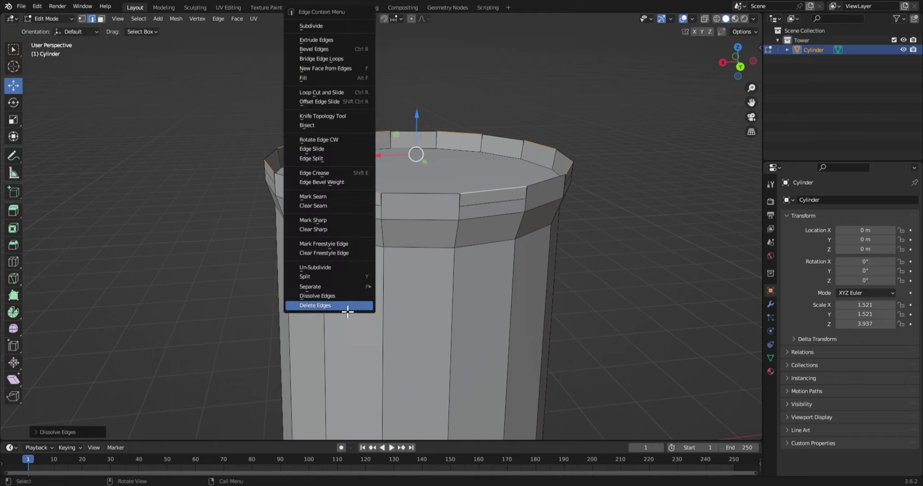
mouse_move(639, 200)
middle_mouse_down()
mouse_move(500, 236)
mouse_move(550, 240)
mouse_move(224, 193)
middle_mouse_up()
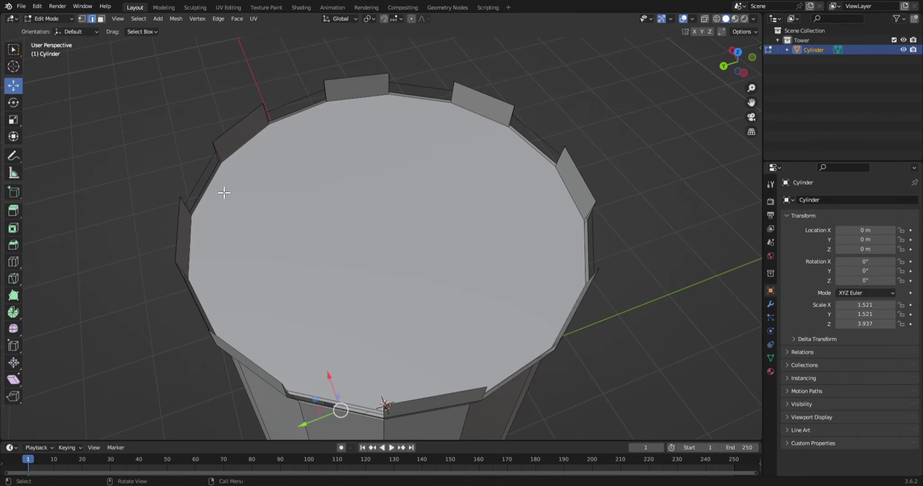
right_click(284, 182)
left_click(264, 59)
middle_click_drag(265, 59, 315, 156)
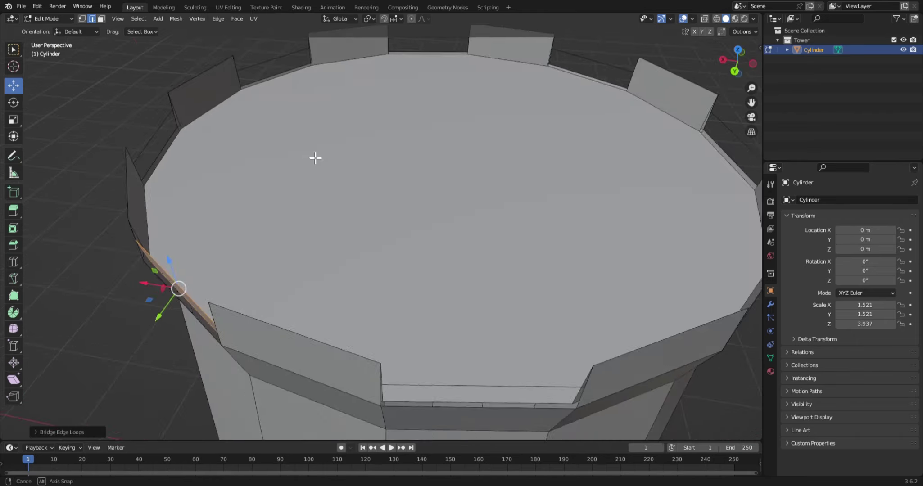
scroll(255, 253, "up", 3)
- Bridge the first gap between battlement blocks into a face
right_click(189, 180)
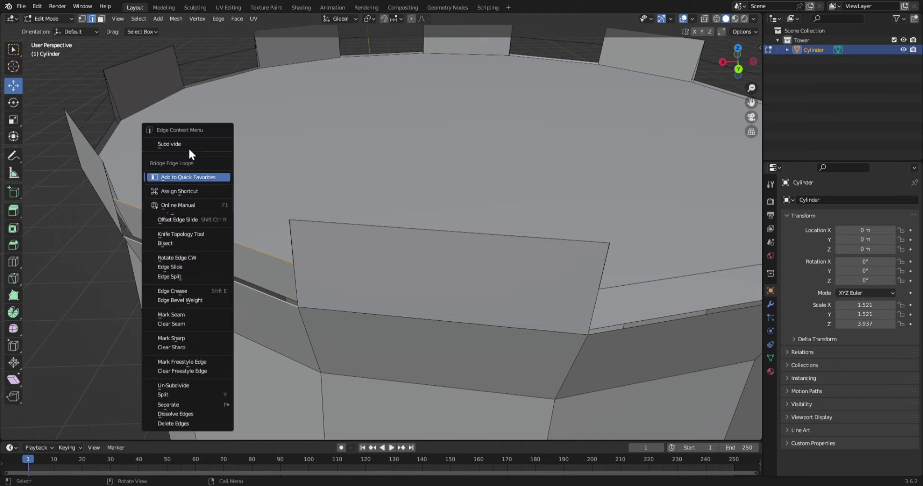
right_click(290, 120)
left_click(314, 115)
mouse_move(270, 152)
middle_mouse_down()
mouse_move(101, 159)
mouse_move(144, 165)
mouse_move(177, 191)
middle_mouse_up()
scroll(391, 246, "up", 5)
scroll(113, 263, "down", 5)
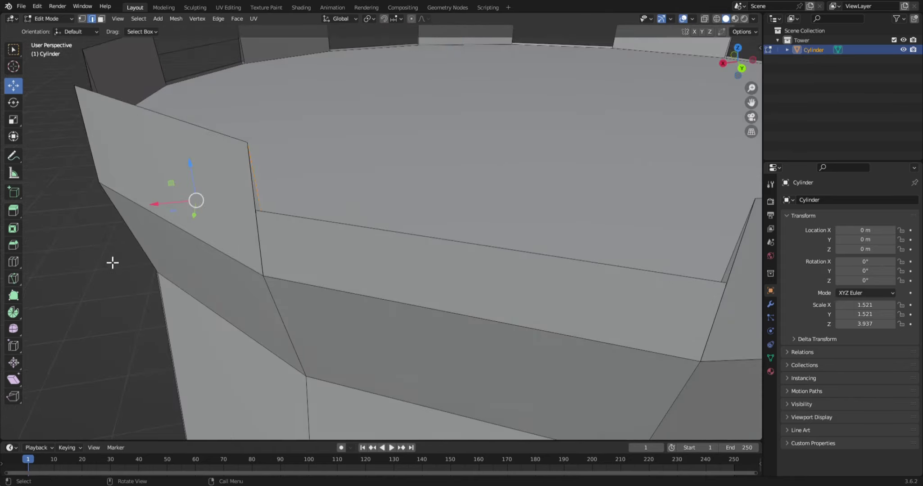
mouse_move(276, 210)
middle_mouse_down()
mouse_move(206, 200)
mouse_move(469, 195)
mouse_move(667, 229)
mouse_move(525, 226)
mouse_move(472, 207)
mouse_move(475, 244)
mouse_move(515, 233)
mouse_move(506, 216)
mouse_move(469, 254)
mouse_move(593, 215)
middle_mouse_up()
- Bridge two more battlement gaps with Bridge Edge Loops
right_click(175, 190)
left_click(175, 190)
right_click(495, 233)
left_click(480, 227)
right_click(638, 131)
left_click(638, 131)
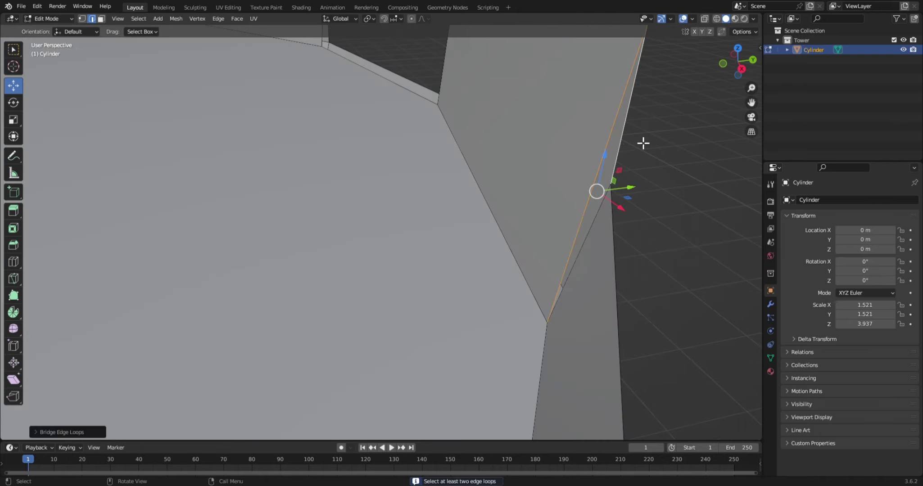
right_click(642, 142)
left_click(643, 142)
middle_click_drag(655, 171, 582, 281)
- Fill another battlement gap using New Face from Edges
right_click(591, 203)
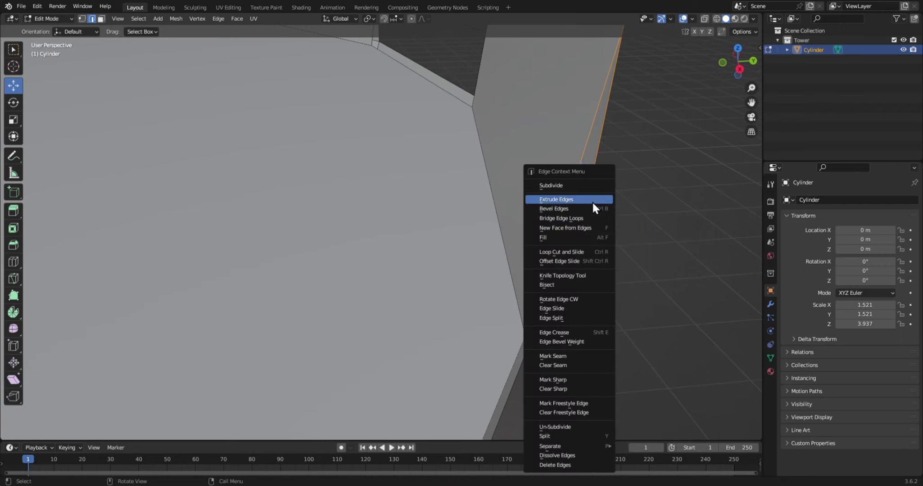
left_click(621, 230)
middle_click_drag(626, 243, 581, 264)
scroll(581, 264, "up", 3)
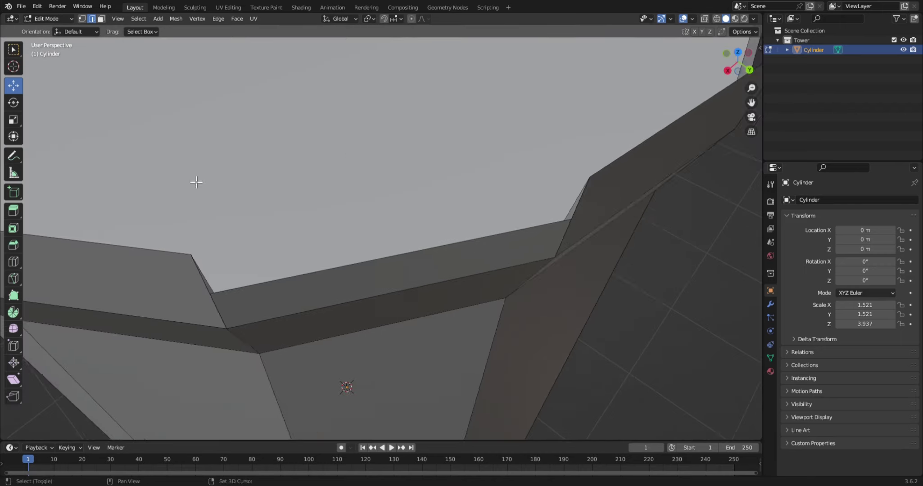
mouse_move(196, 181)
middle_mouse_down()
mouse_move(273, 180)
mouse_move(210, 195)
middle_mouse_up()
left_click(211, 194)
right_click(229, 137)
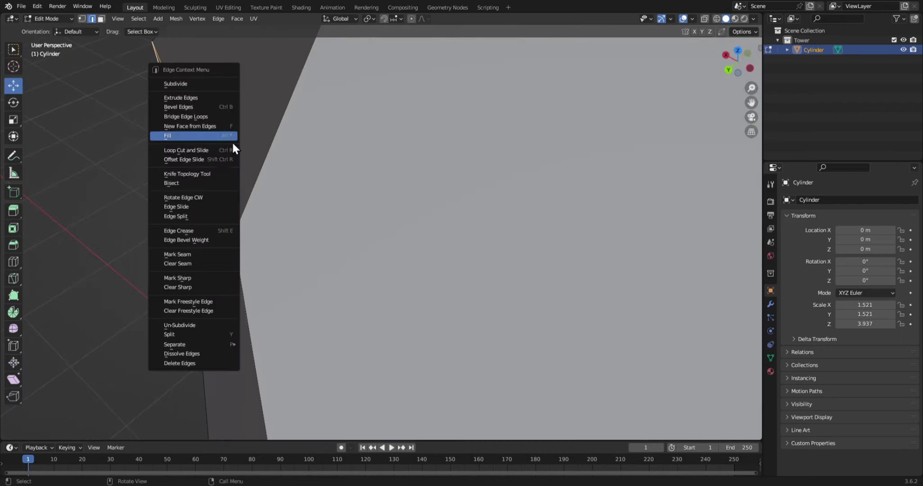
left_click(199, 131)
mouse_move(198, 136)
middle_mouse_down()
mouse_move(206, 198)
mouse_move(243, 175)
mouse_move(297, 205)
mouse_move(206, 204)
middle_mouse_up()
left_click(279, 216)
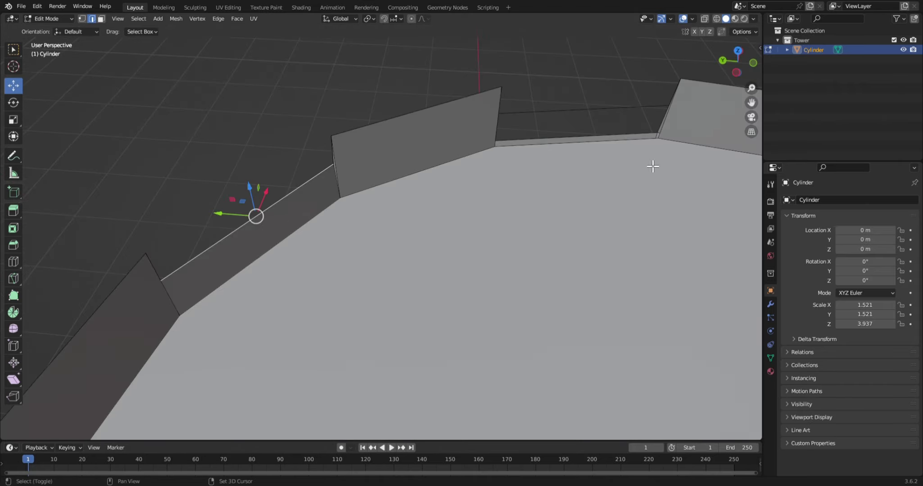
middle_click_drag(653, 163, 538, 205)
- Bridge two more gaps between the battlement walls and the rim
right_click(541, 148)
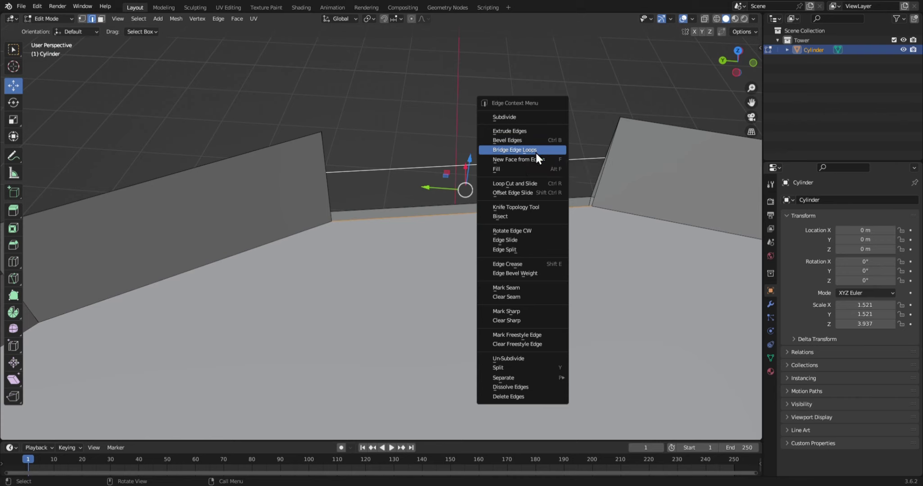
left_click(535, 151)
mouse_move(534, 151)
middle_mouse_down()
mouse_move(542, 97)
mouse_move(551, 213)
mouse_move(277, 332)
middle_mouse_up()
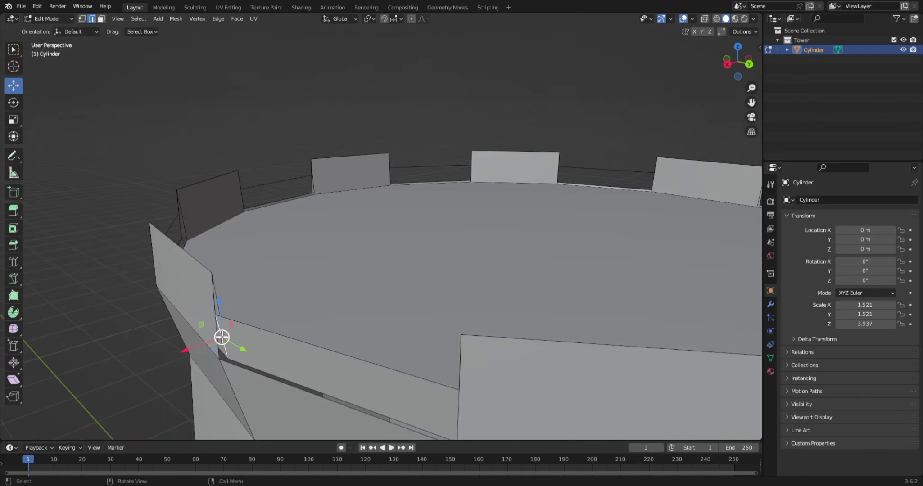
middle_click_drag(221, 337, 78, 348)
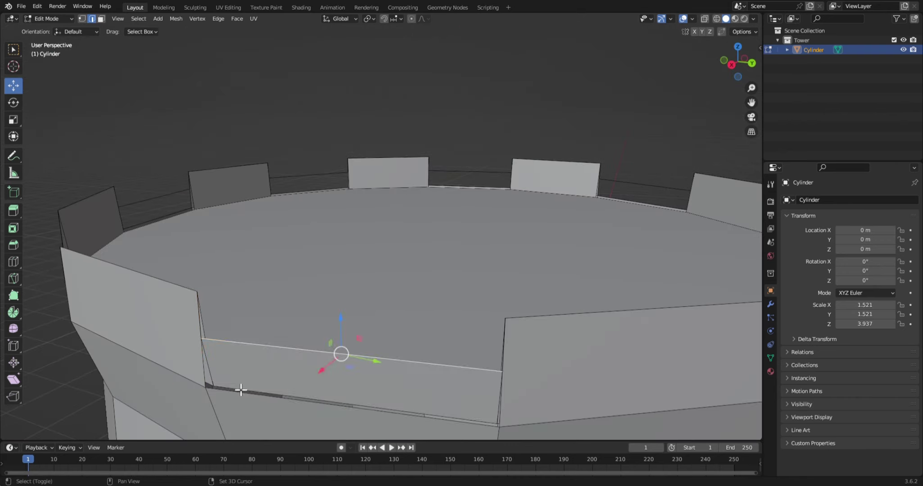
right_click(253, 225)
left_click(253, 225)
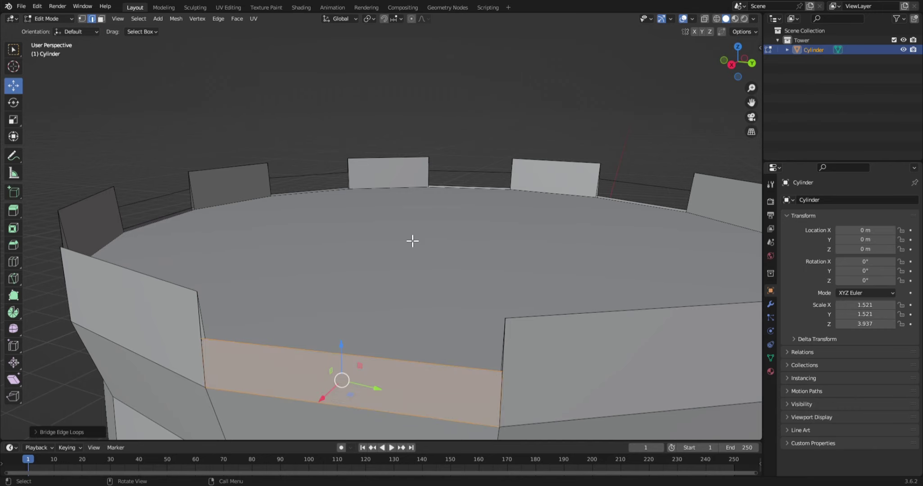
mouse_move(412, 241)
middle_mouse_down()
mouse_move(354, 268)
mouse_move(390, 255)
middle_mouse_up()
mouse_move(322, 276)
middle_mouse_down()
mouse_move(541, 291)
mouse_move(317, 255)
mouse_move(512, 238)
mouse_move(360, 278)
mouse_move(529, 257)
mouse_move(328, 197)
mouse_move(320, 245)
mouse_move(346, 305)
mouse_move(393, 267)
middle_mouse_up()
- Bridge further battlement gaps into faces from the edge context menu
right_click(316, 254)
left_click(311, 260)
right_click(299, 212)
left_click(303, 233)
right_click(376, 205)
left_click(410, 182)
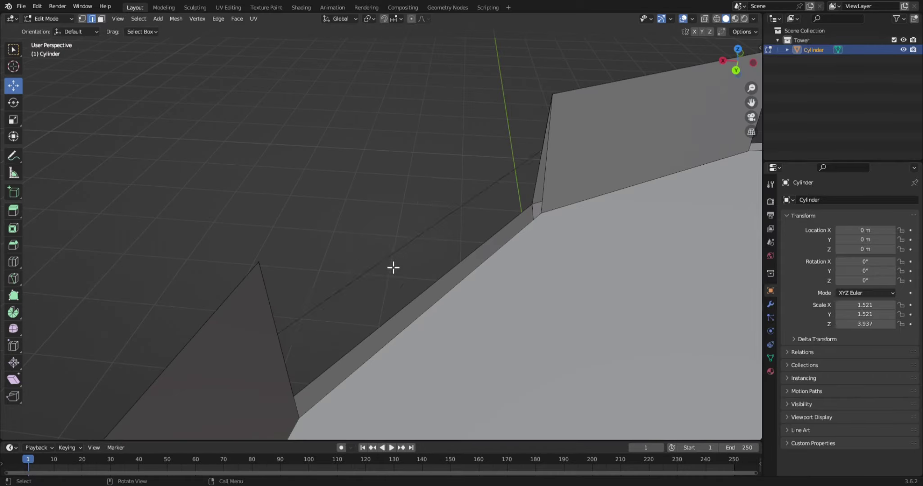
middle_click_drag(431, 307, 393, 354)
right_click(344, 251)
left_click(344, 251)
right_click(315, 243)
left_click(335, 235)
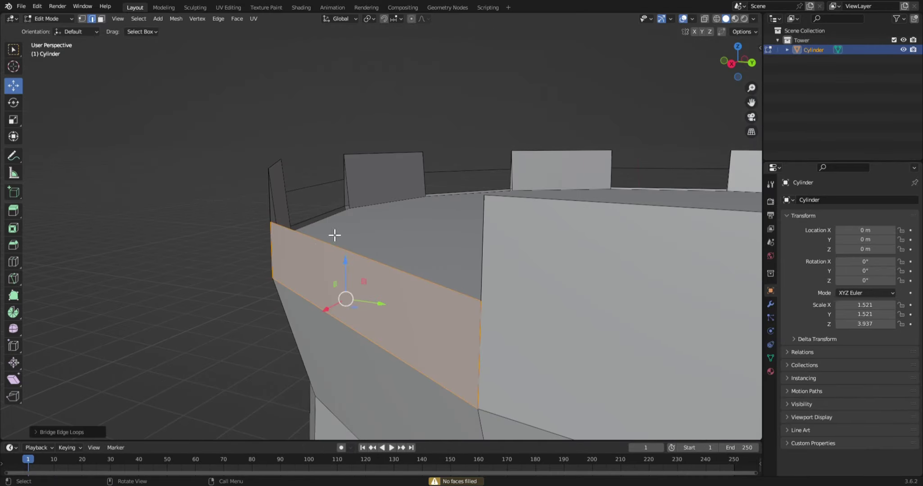
mouse_move(336, 235)
middle_mouse_down()
mouse_move(224, 252)
mouse_move(477, 311)
middle_mouse_up()
- Select the vertical wall edge and the next gap's edges, viewing from low angles
right_click(461, 228)
left_click(528, 207)
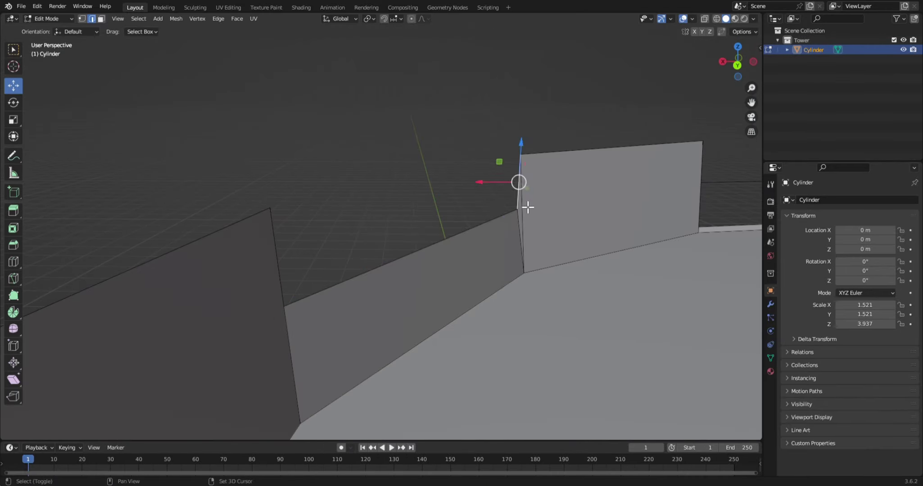
mouse_move(494, 200)
middle_mouse_down()
mouse_move(541, 222)
mouse_move(482, 191)
mouse_move(393, 197)
mouse_move(398, 268)
middle_mouse_up()
mouse_move(304, 233)
middle_mouse_down()
mouse_move(500, 231)
mouse_move(323, 270)
middle_mouse_up()
right_click(380, 225)
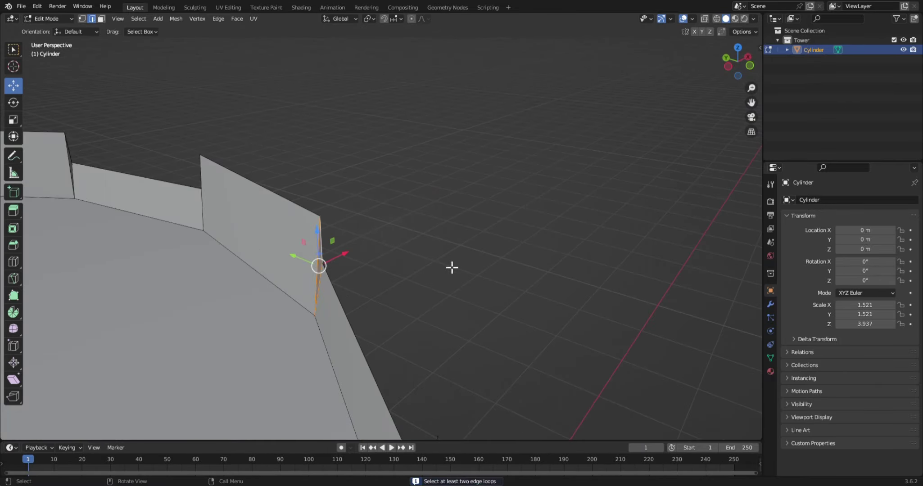
mouse_move(451, 265)
middle_mouse_down()
mouse_move(520, 306)
mouse_move(471, 297)
middle_mouse_up()
left_click(471, 297)
right_click(433, 237)
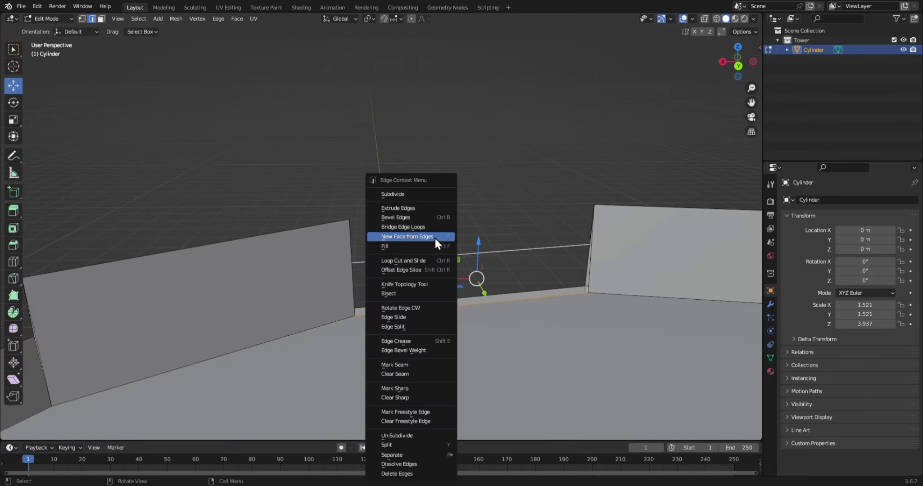
mouse_move(479, 239)
middle_mouse_down()
mouse_move(478, 255)
mouse_move(562, 288)
mouse_move(447, 305)
mouse_move(470, 324)
mouse_move(595, 252)
mouse_move(468, 341)
middle_mouse_up()
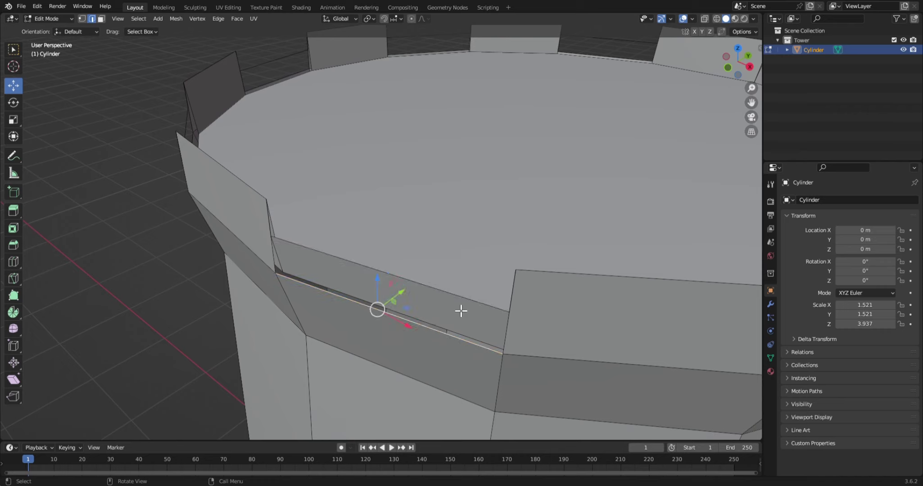
- Fill the next gaps along the rim wall with new faces
left_click(423, 284, "shift")
right_click(387, 216)
left_click(379, 227)
mouse_move(379, 227)
middle_mouse_down()
mouse_move(121, 226)
mouse_move(139, 256)
mouse_move(742, 295)
middle_mouse_up()
right_click(345, 243)
left_click(311, 236)
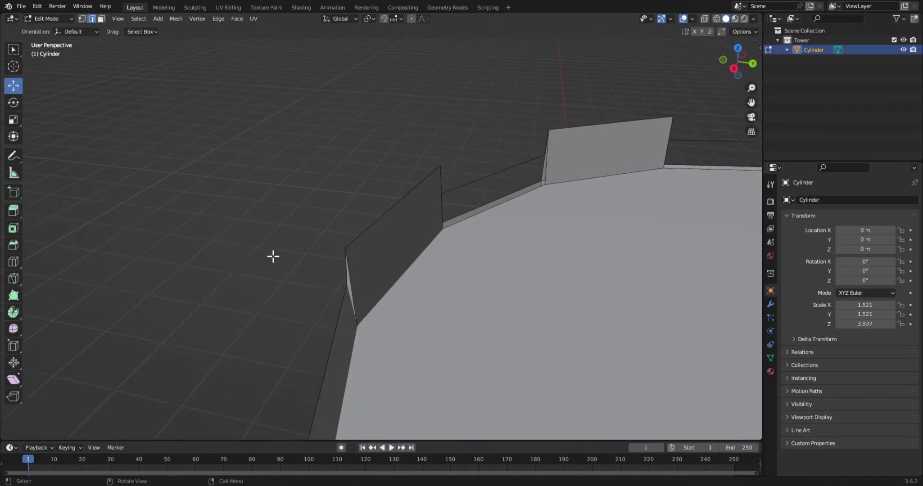
mouse_move(272, 255)
middle_mouse_down()
mouse_move(469, 255)
mouse_move(445, 294)
mouse_move(450, 300)
middle_mouse_up()
left_click(444, 295)
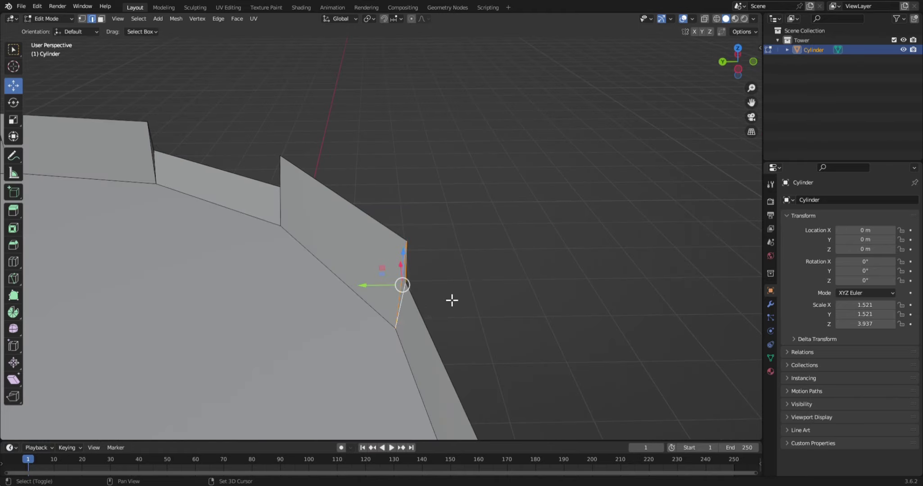
right_click(425, 212)
left_click(450, 245)
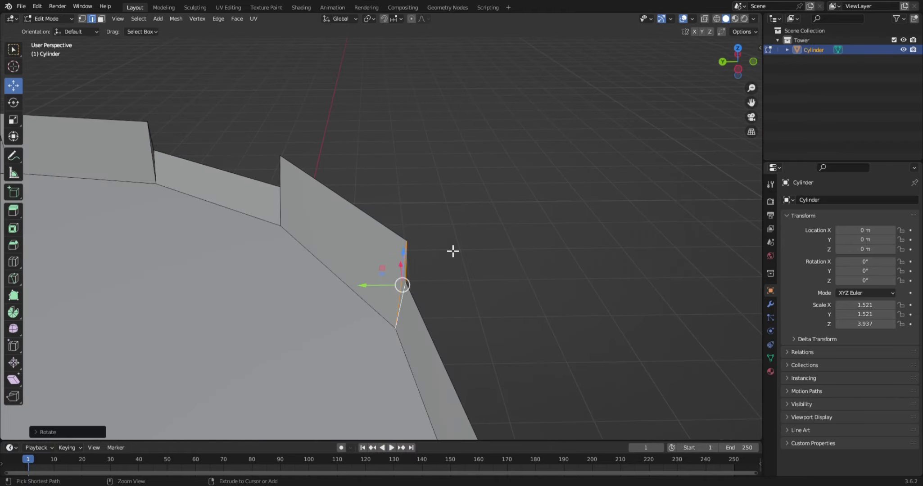
- Fill two more gaps from above using New Face from Edges
mouse_move(453, 251)
middle_mouse_down()
mouse_move(303, 261)
mouse_move(342, 258)
mouse_move(308, 237)
mouse_move(276, 262)
mouse_move(372, 221)
mouse_move(725, 208)
mouse_move(441, 252)
mouse_move(396, 295)
mouse_move(463, 82)
middle_mouse_up()
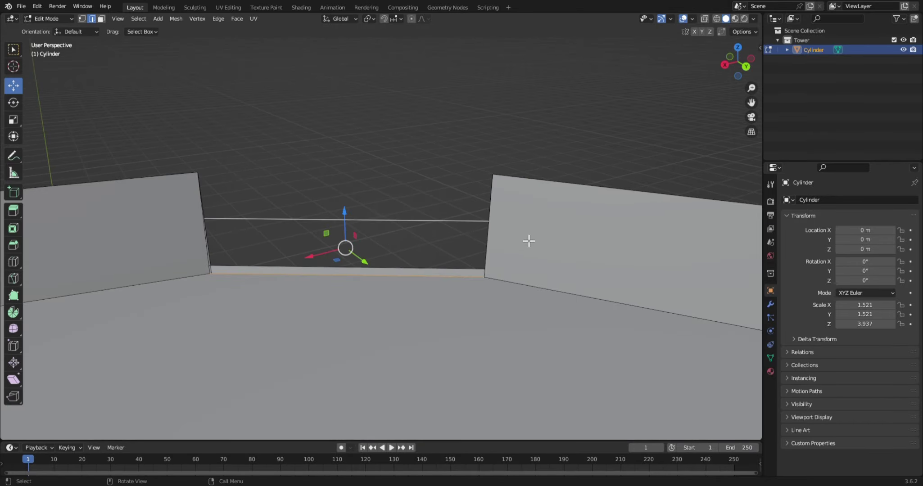
mouse_move(525, 241)
middle_mouse_down()
mouse_move(257, 263)
mouse_move(439, 342)
mouse_move(432, 330)
mouse_move(549, 264)
mouse_move(576, 225)
mouse_move(412, 380)
mouse_move(498, 322)
middle_mouse_up()
left_click(432, 368)
left_click(445, 326, "ctrl")
right_click(386, 338)
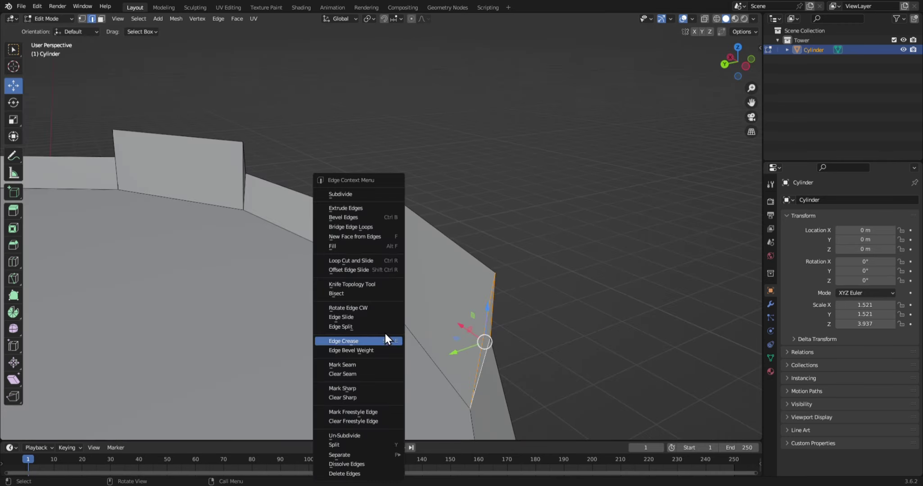
left_click(358, 234)
mouse_move(522, 275)
middle_mouse_down()
mouse_move(458, 253)
mouse_move(484, 268)
mouse_move(449, 298)
mouse_move(468, 294)
middle_mouse_up()
right_click(438, 258)
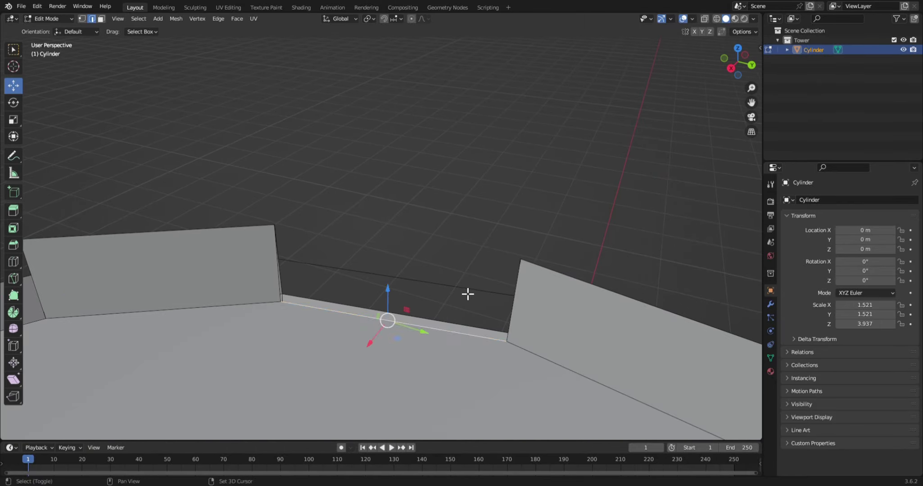
right_click(467, 293)
left_click(468, 294)
mouse_move(536, 263)
middle_mouse_down()
mouse_move(346, 239)
mouse_move(455, 344)
middle_mouse_up()
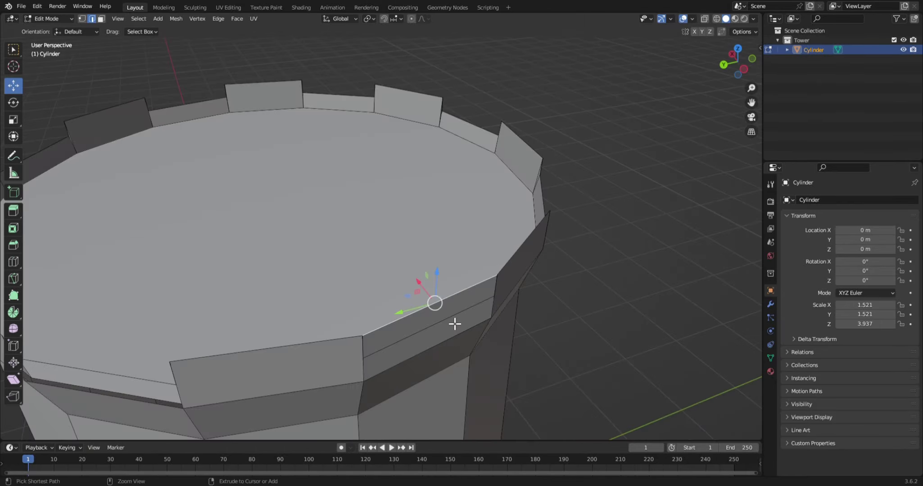
- Orbit around the tower to confirm the battlement ring is closed, then select its top face
mouse_move(503, 323)
middle_mouse_down()
mouse_move(536, 334)
mouse_move(509, 270)
middle_mouse_up()
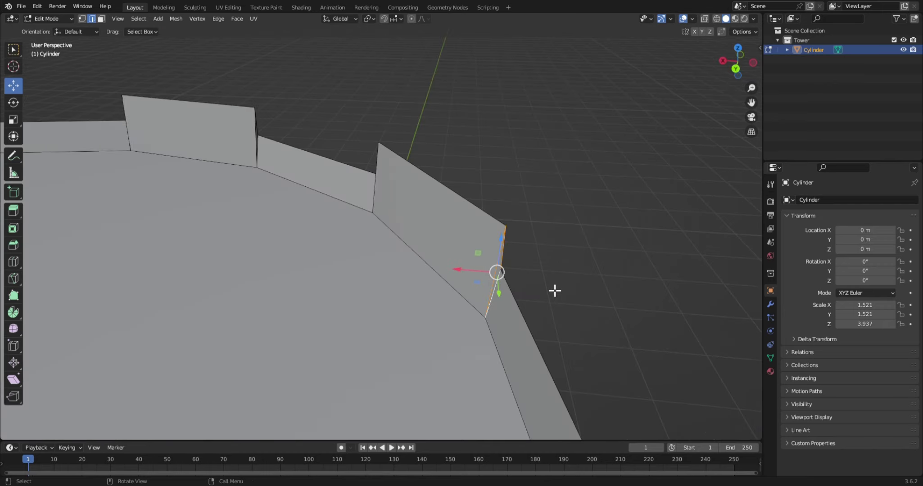
mouse_move(555, 290)
middle_mouse_down()
mouse_move(661, 288)
mouse_move(258, 342)
mouse_move(155, 318)
mouse_move(330, 321)
mouse_move(303, 303)
mouse_move(296, 315)
mouse_move(425, 329)
mouse_move(445, 312)
mouse_move(360, 316)
middle_mouse_up()
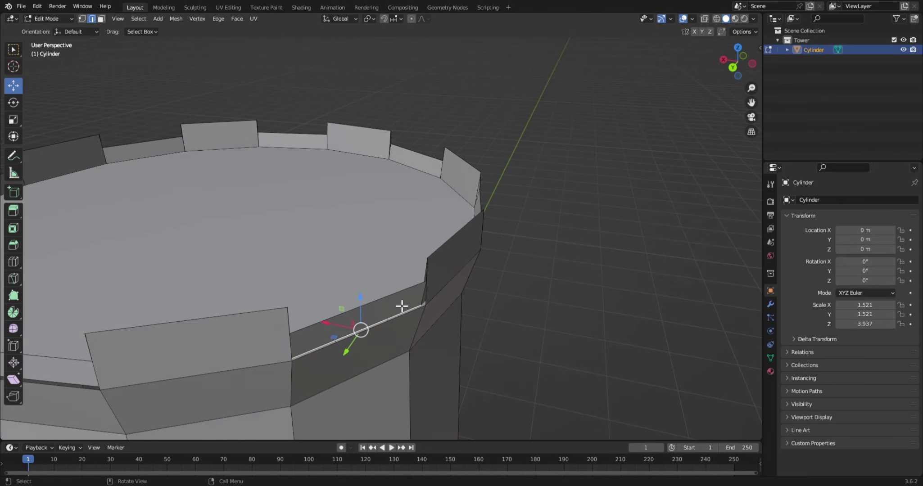
scroll(380, 347, "up", 2)
mouse_move(378, 336)
middle_mouse_down()
mouse_move(608, 359)
mouse_move(356, 307)
middle_mouse_up()
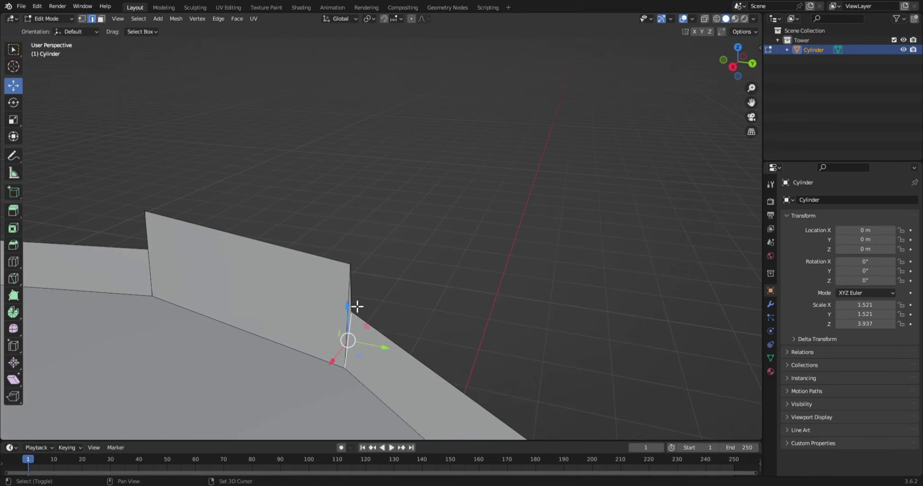
mouse_move(425, 309)
middle_mouse_down()
mouse_move(571, 307)
mouse_move(398, 319)
mouse_move(468, 381)
mouse_move(560, 372)
middle_mouse_up()
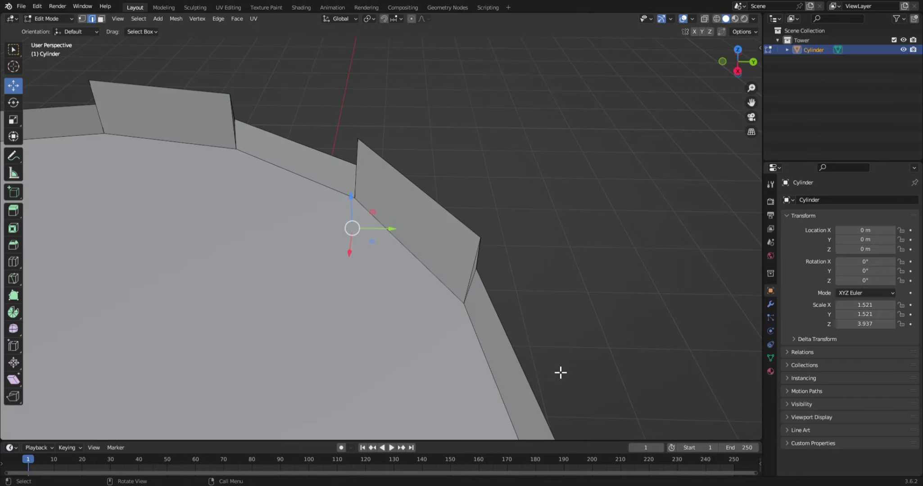
mouse_move(483, 279)
middle_mouse_down()
mouse_move(585, 284)
mouse_move(251, 340)
mouse_move(434, 351)
mouse_move(346, 284)
mouse_move(355, 259)
mouse_move(342, 234)
middle_mouse_up()
scroll(248, 328, "down", 5)
mouse_move(378, 328)
middle_mouse_down()
mouse_move(383, 264)
mouse_move(438, 319)
mouse_move(371, 154)
mouse_move(447, 182)
mouse_move(455, 252)
middle_mouse_up()
left_click(371, 154)
scroll(447, 182, "up", 4)
- Shrink and raise the top face, then extrude it upward into a narrower turret at about 0.6614 scale
key("s")
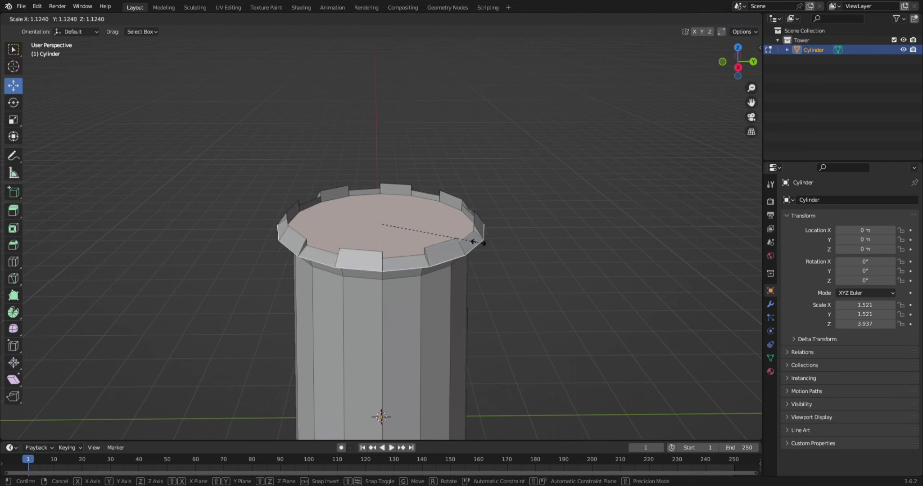
middle_click_drag(474, 221, 475, 233, "ctrl")
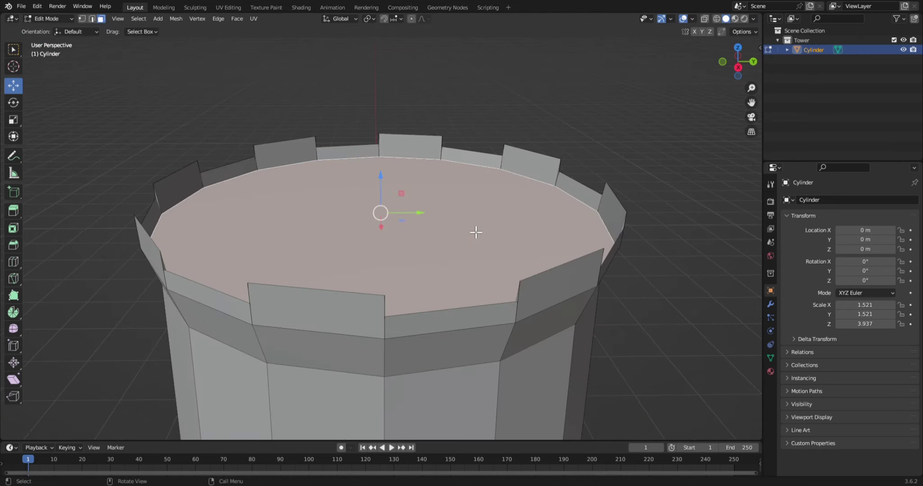
left_click(478, 246)
key("s")
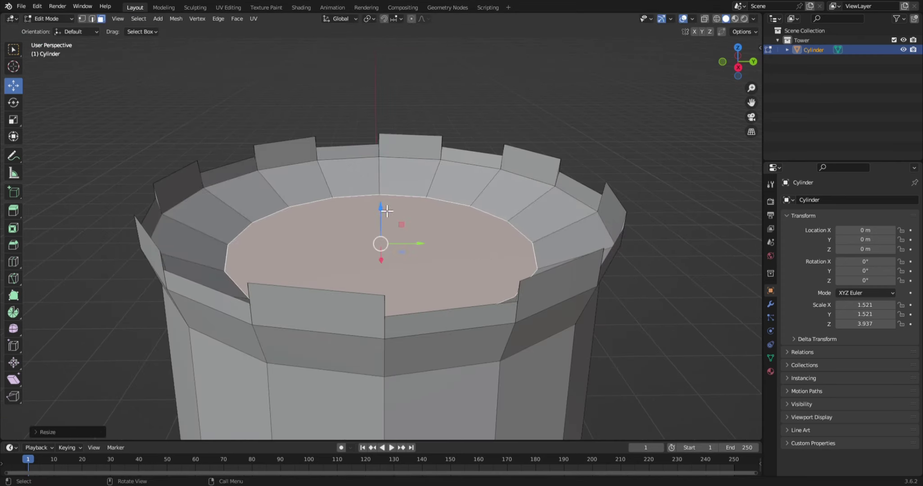
left_click_drag(386, 210, 379, 181)
left_click(379, 184)
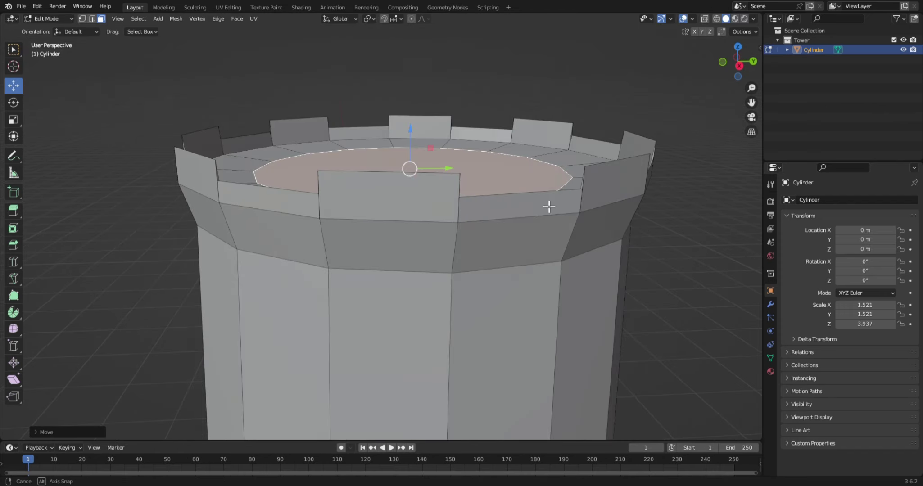
key("s")
key("e")
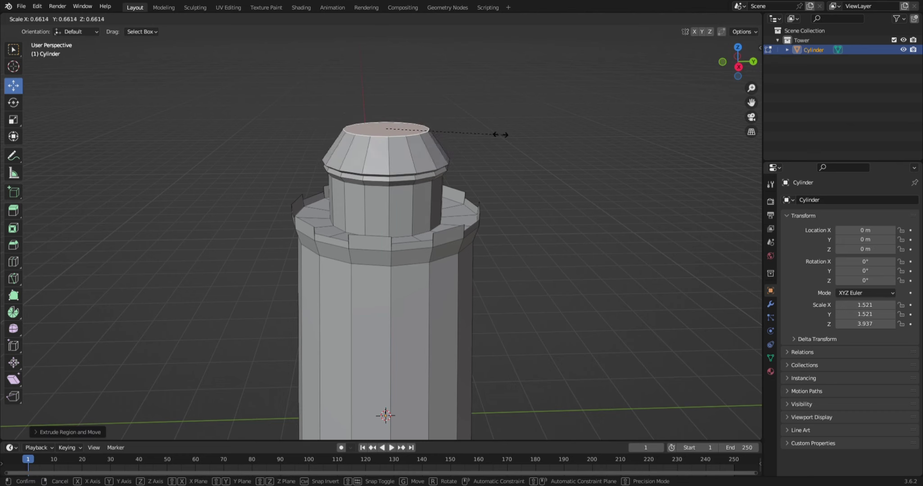
- Round the turret cap into a dome, then try and undo a turret face selection
left_click(533, 139)
scroll(583, 154, "down", 5)
middle_click_drag(583, 154, 572, 171)
scroll(456, 224, "up", 6)
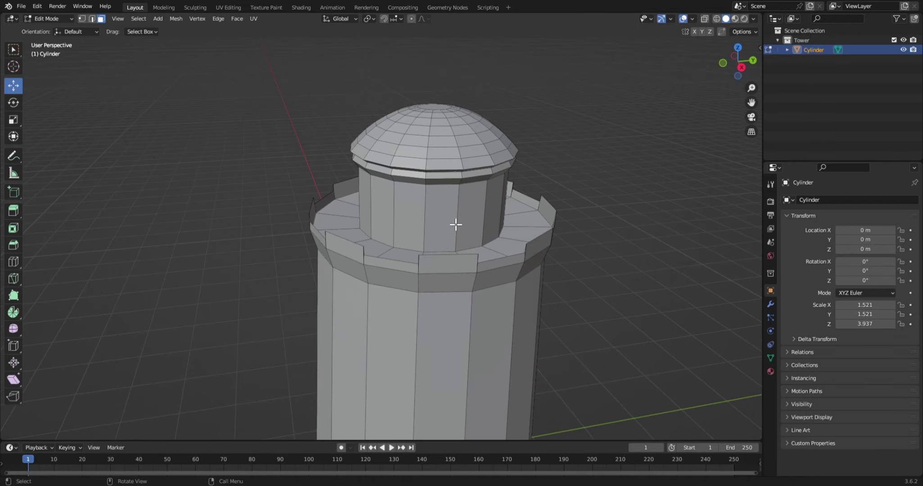
left_click(456, 224)
scroll(622, 149, "up", 3)
key("ctrl+z")
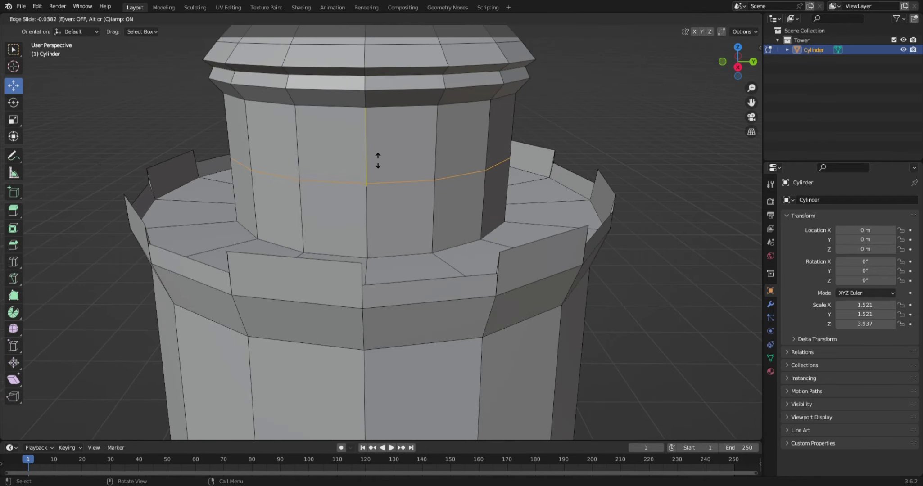
- Add an edge loop around the turret and shrink a wall face into the window inset
right_click(378, 198)
left_click(394, 192)
scroll(393, 191, "up", 4)
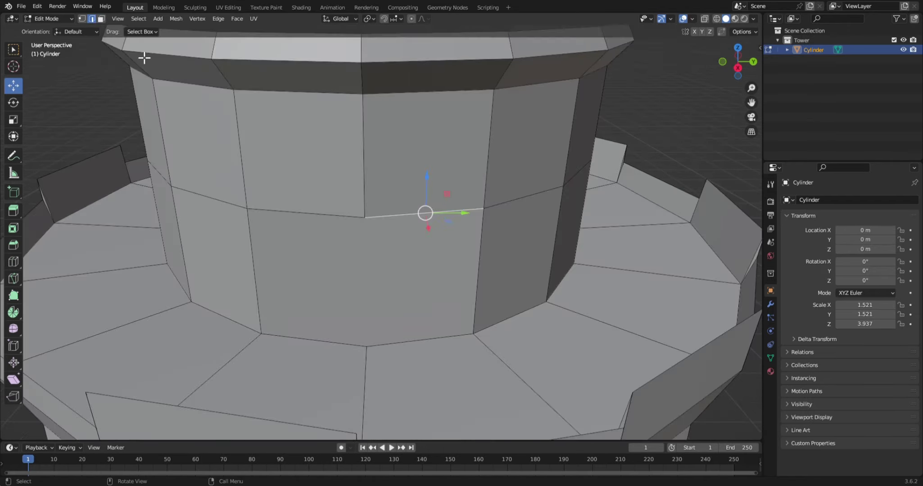
key("3")
mouse_move(144, 56)
middle_mouse_down()
mouse_move(423, 218)
mouse_move(555, 210)
middle_mouse_up()
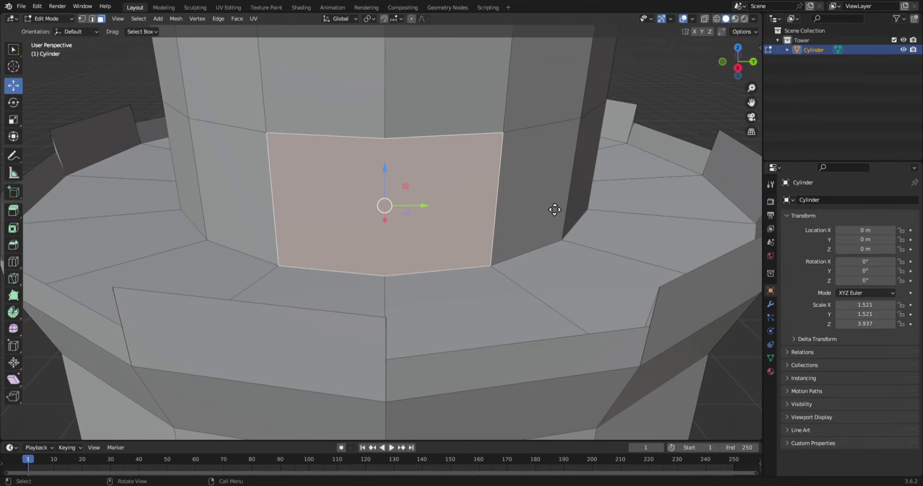
left_click(598, 207)
- Orbit and zoom out to look up at the whole tower with its window
scroll(601, 214, "up", 3)
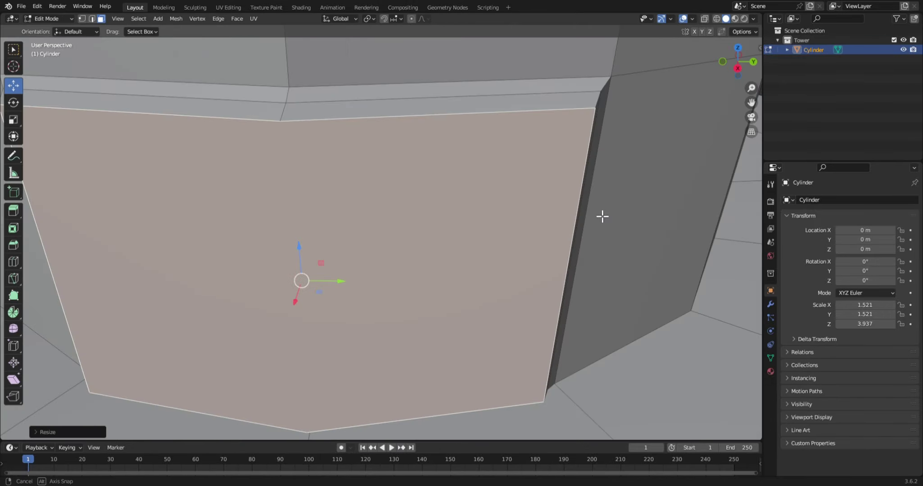
middle_click_drag(602, 214, 651, 213)
scroll(639, 191, "up", 2)
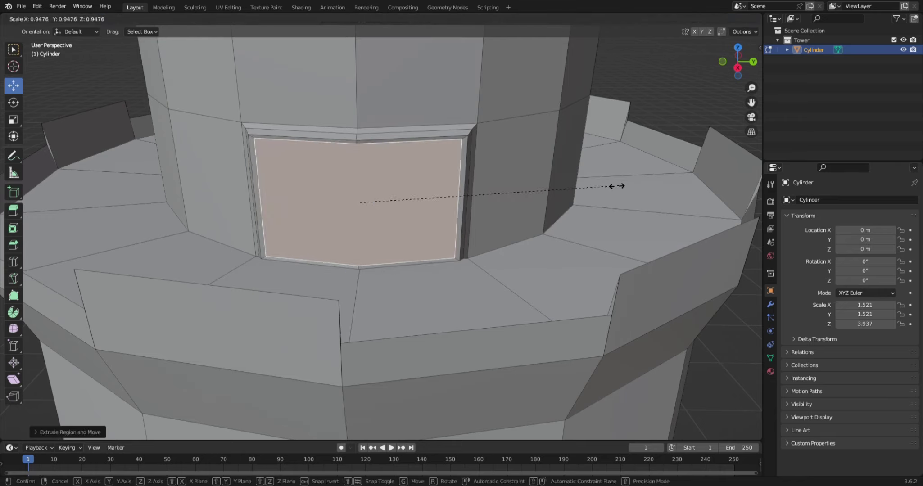
scroll(718, 117, "down", 5)
scroll(630, 185, "down", 3)
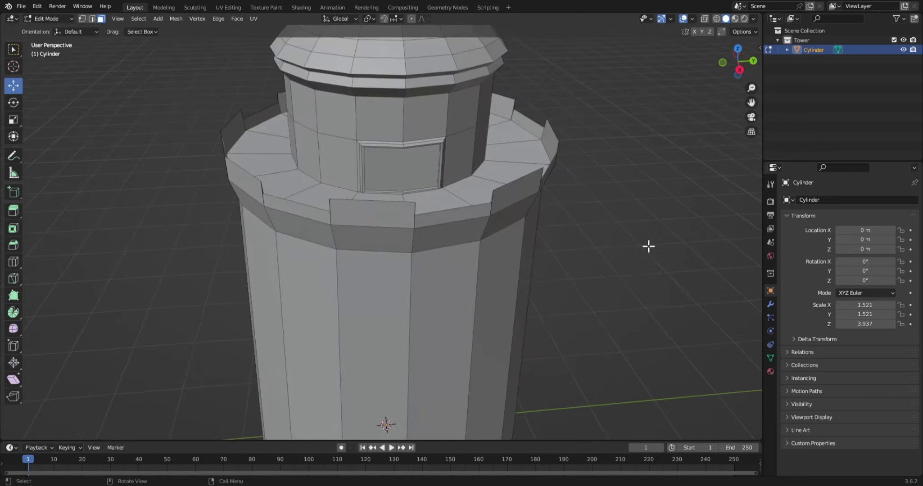
scroll(648, 247, "down", 2)
middle_click_drag(643, 241, 390, 323)
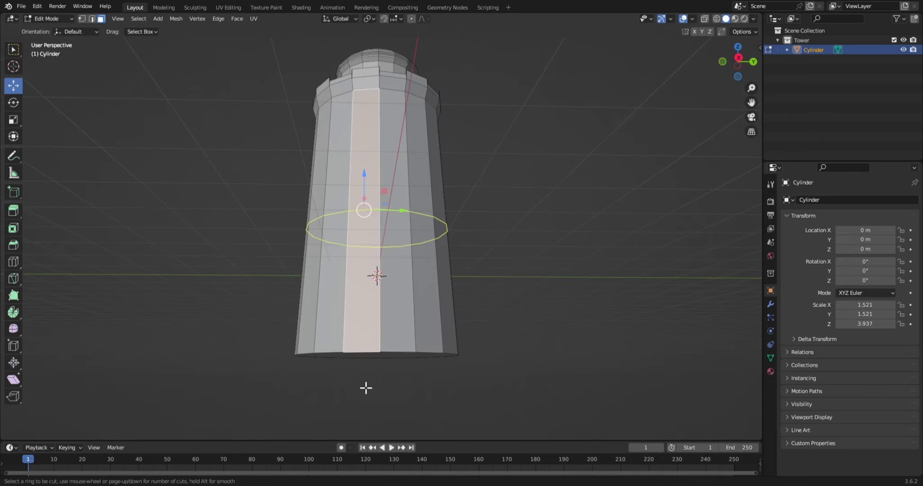
- Add an edge loop near the tower base and dissolve the unwanted edges
left_click(474, 415)
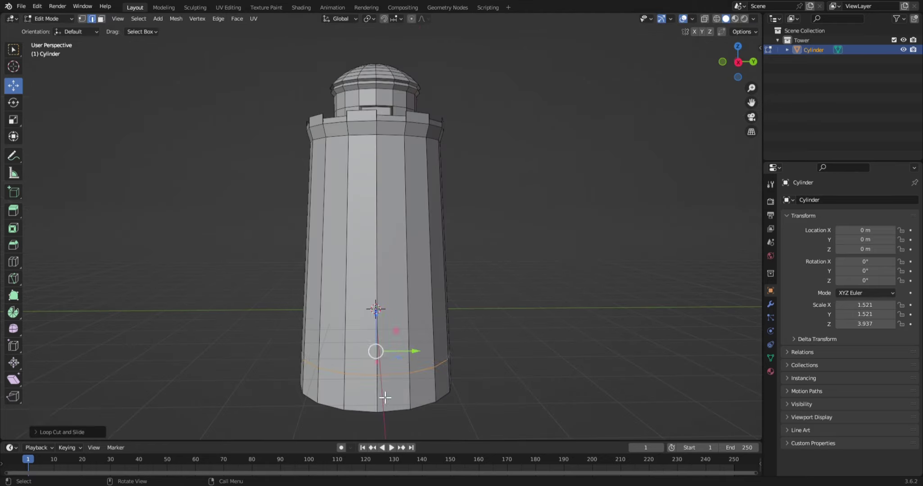
right_click(406, 349)
left_click(410, 351)
scroll(441, 375, "up", 2)
scroll(154, 83, "up", 2)
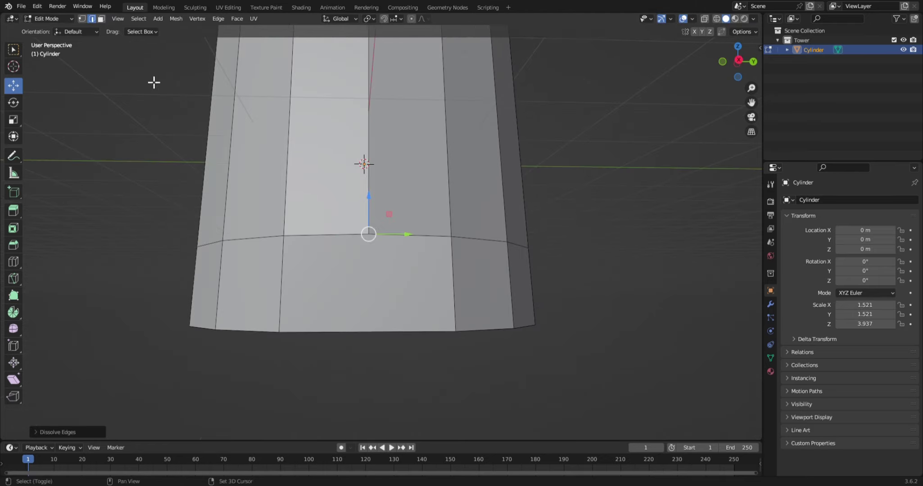
- Extrude and scale a base wall face into the recessed door panel
key("3")
left_click(409, 216)
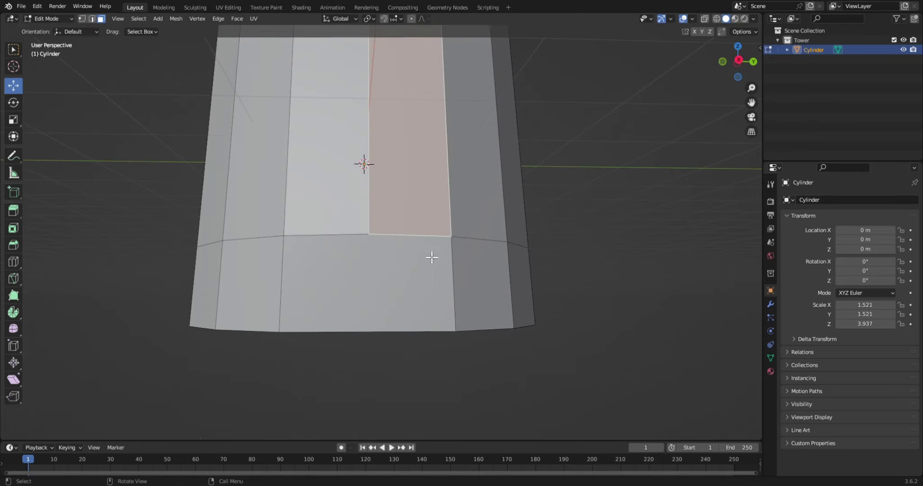
scroll(507, 257, "down", 3)
key("e")
left_click(526, 259)
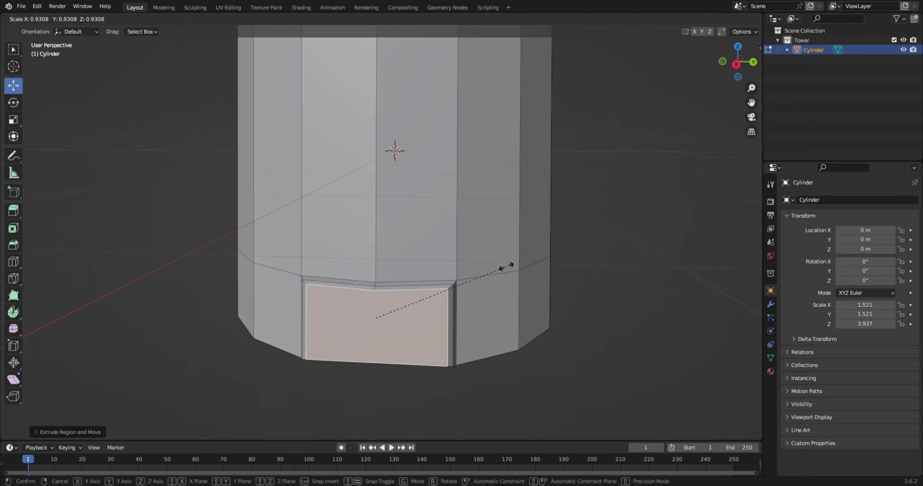
left_click(508, 266)
scroll(570, 261, "down", 3)
mouse_move(571, 261)
middle_mouse_down()
mouse_move(583, 273)
mouse_move(544, 257)
middle_mouse_up()
- Select a column face and an edge loop on the tower, applying edge operations to them
left_click(498, 202)
left_click(456, 202)
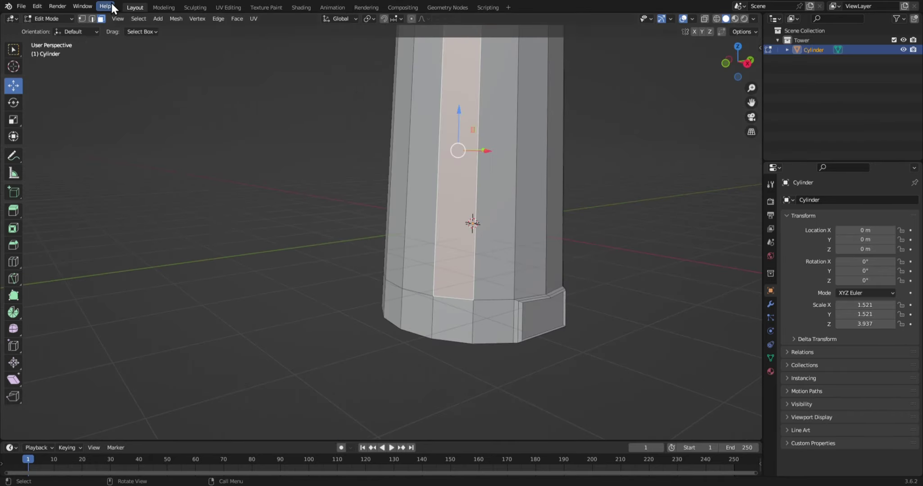
left_click(465, 303, "alt")
right_click(598, 247)
left_click(597, 247)
middle_click_drag(649, 277, 599, 360)
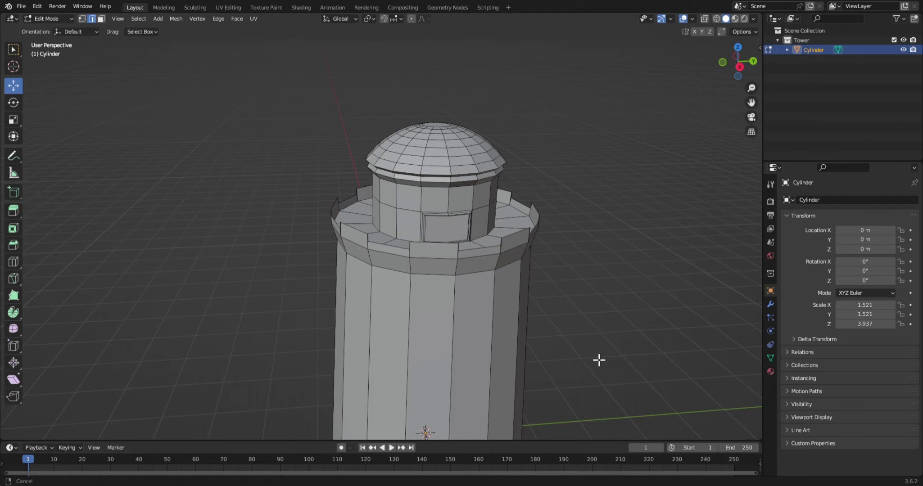
right_click(514, 220)
left_click(565, 293)
scroll(607, 261, "down", 3)
mouse_move(612, 297)
middle_mouse_down()
mouse_move(629, 302)
mouse_move(516, 327)
mouse_move(641, 301)
mouse_move(486, 283)
middle_mouse_up()
scroll(487, 283, "up", 2)
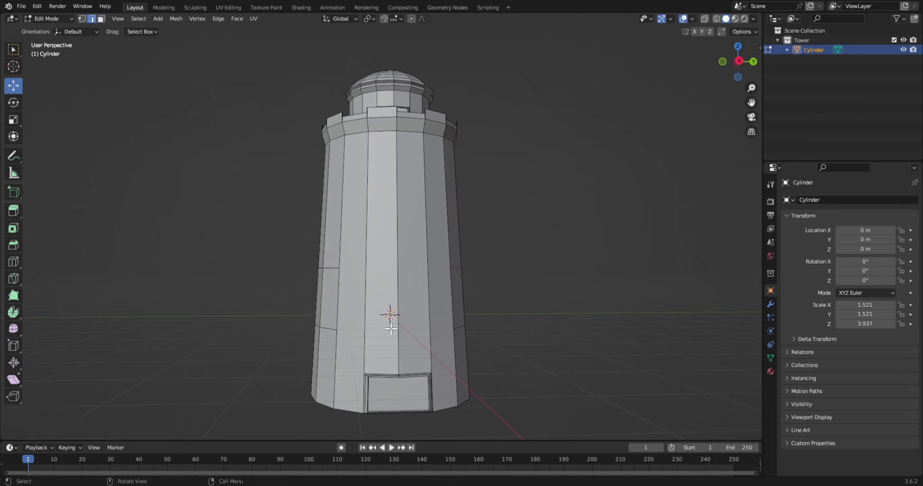
- Split off a mid-height wall face and shrink it into a square window panel
middle_click_drag(390, 329, 375, 337)
right_click(374, 305)
mouse_move(356, 279)
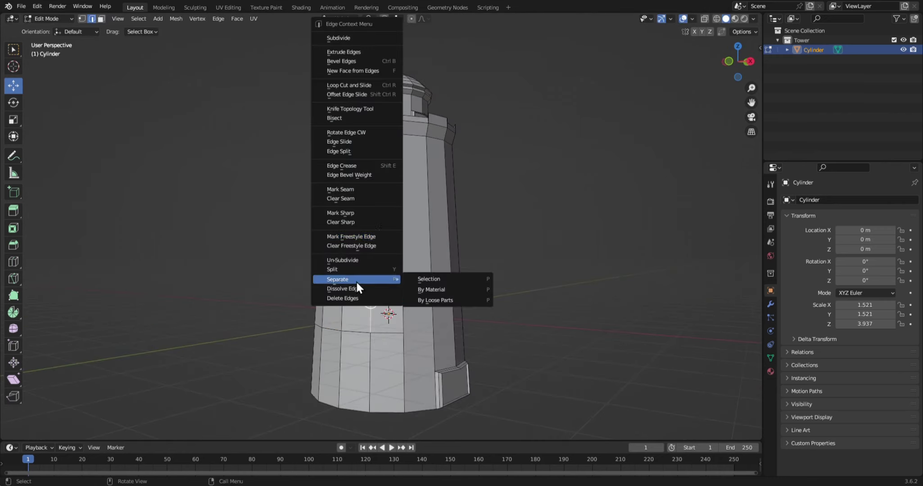
left_click(418, 277)
left_click(474, 299)
key("s")
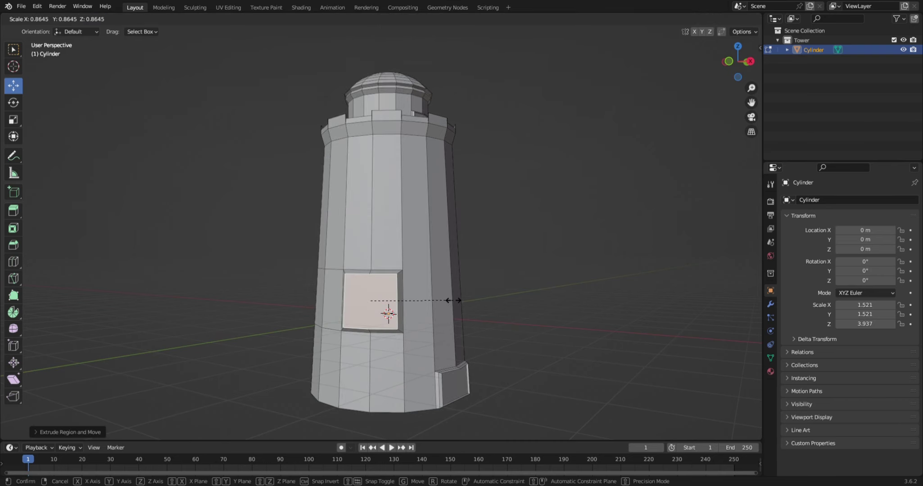
left_click(460, 306)
- Dissolve the extra edges and set the window's inset depth
middle_click_drag(460, 306, 477, 295)
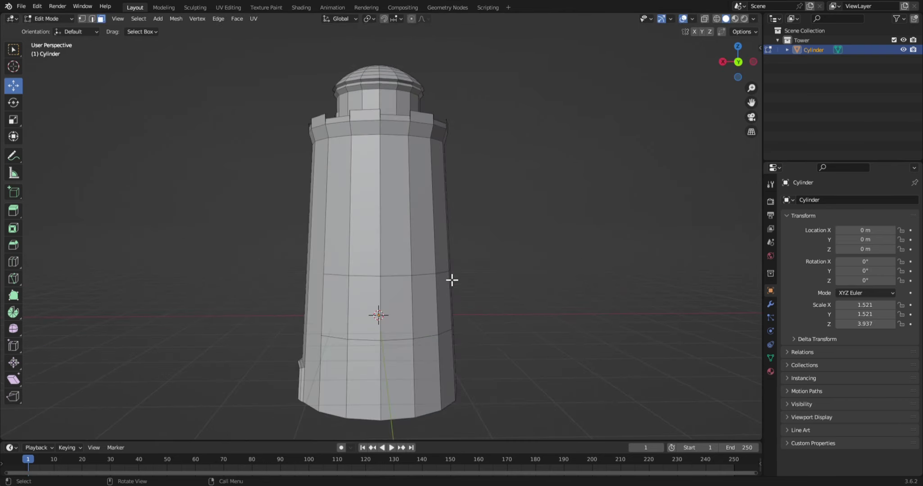
right_click(413, 288)
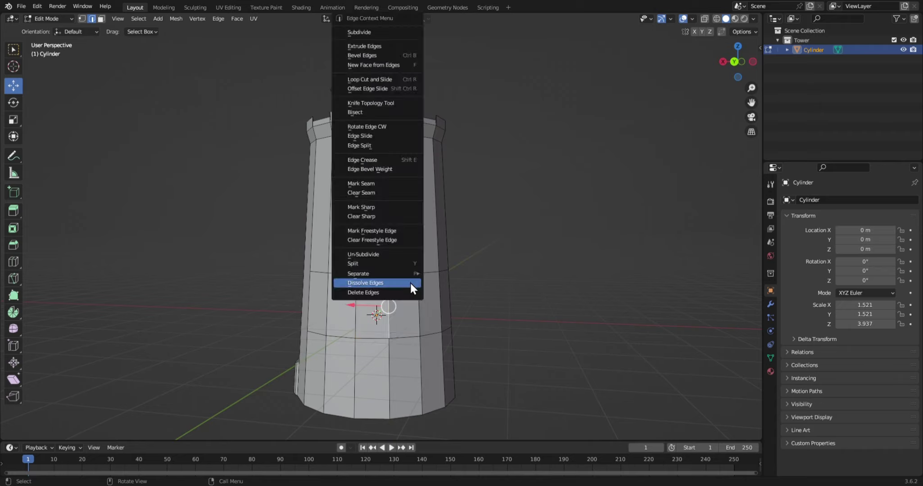
left_click(414, 288)
right_click(494, 309)
key("s")
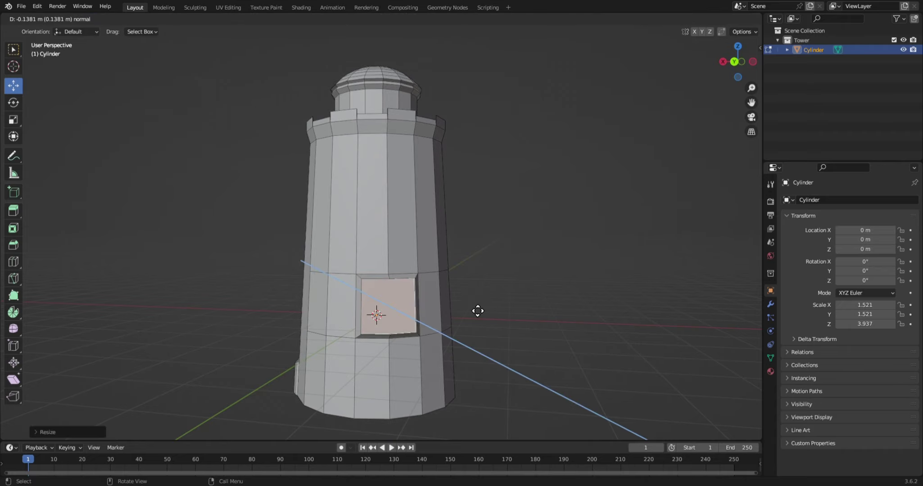
left_click(477, 311)
mouse_move(478, 310)
middle_mouse_down()
mouse_move(492, 295)
mouse_move(418, 278)
middle_mouse_up()
left_click(419, 279, "alt")
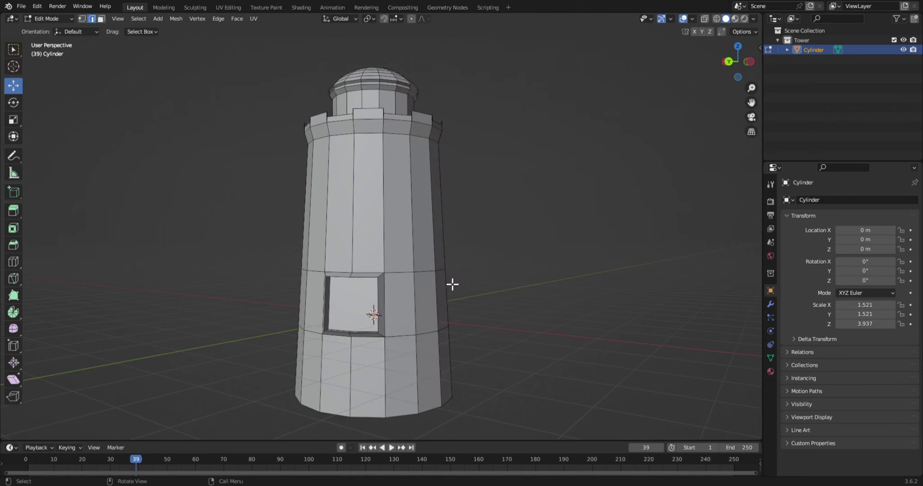
- Select the window face and its neighbouring column, then dissolve the unneeded edge loop
mouse_move(590, 268)
middle_mouse_down()
mouse_move(572, 251)
mouse_move(371, 315)
mouse_move(389, 313)
mouse_move(414, 339)
middle_mouse_up()
key("3")
left_click(370, 315)
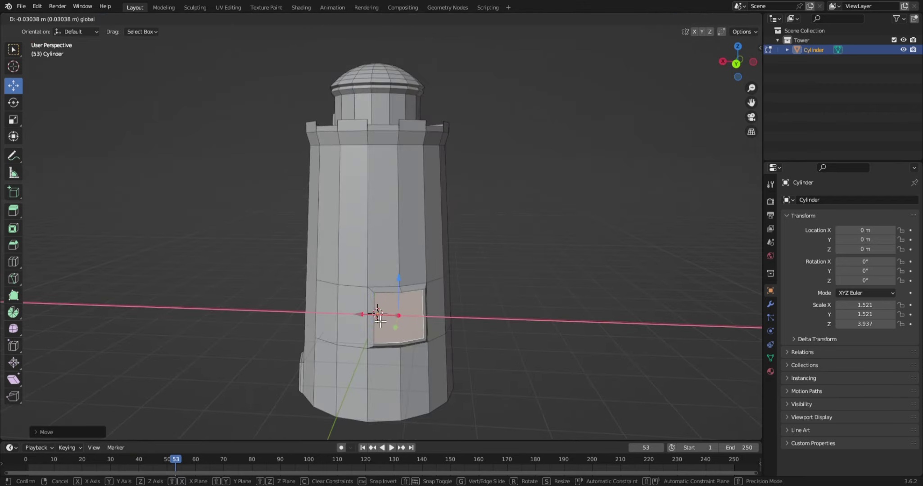
left_click(420, 339, "alt")
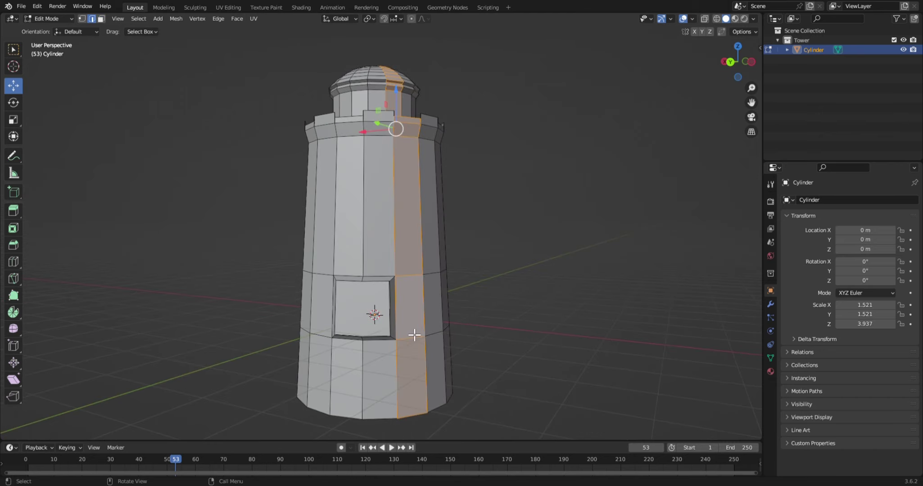
middle_click_drag(511, 281, 400, 274)
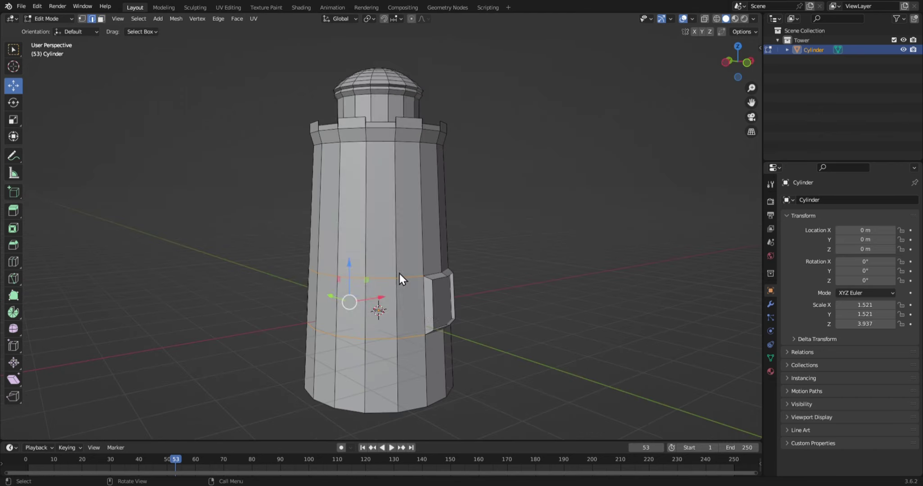
mouse_move(494, 312)
middle_mouse_down()
mouse_move(401, 299)
mouse_move(400, 337)
mouse_move(430, 297)
mouse_move(287, 290)
mouse_move(400, 293)
middle_mouse_up()
right_click(430, 298)
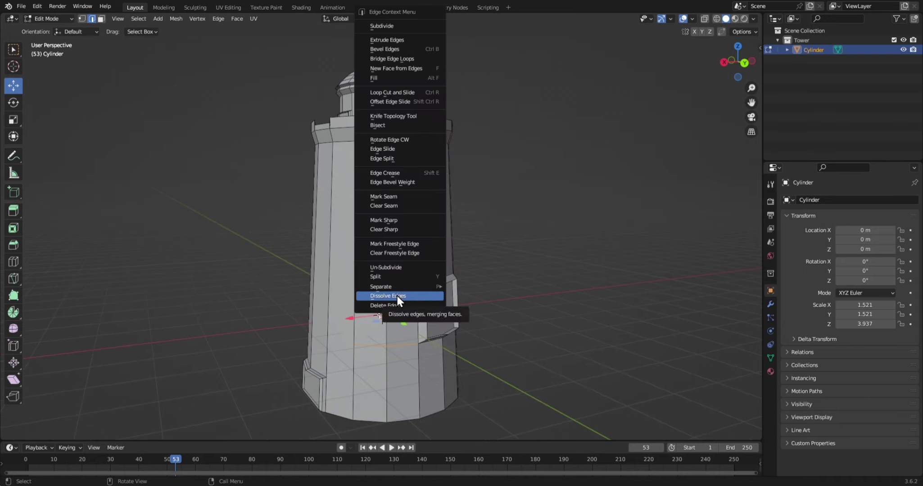
left_click(397, 295)
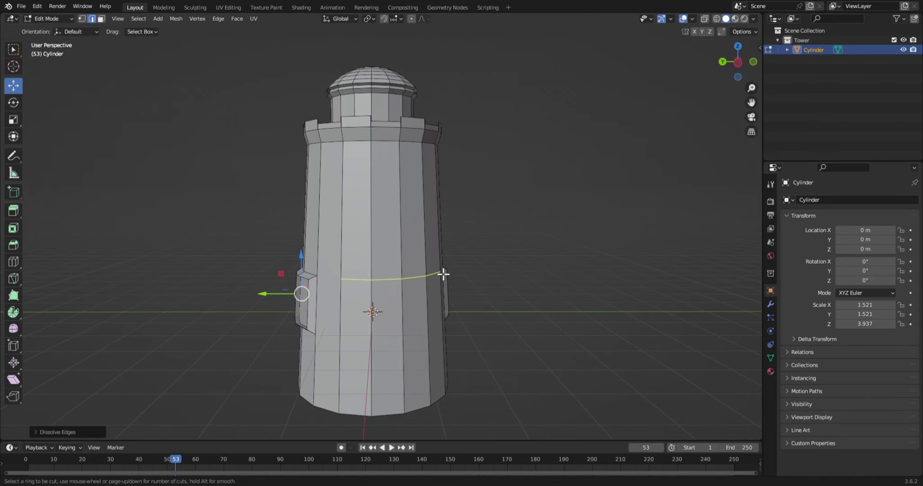
- Add a horizontal loop cut higher up the tower body
key("Escape")
mouse_move(527, 296)
middle_mouse_down()
mouse_move(422, 282)
mouse_move(482, 303)
mouse_move(513, 301)
mouse_move(475, 284)
mouse_move(633, 286)
mouse_move(488, 270)
mouse_move(629, 257)
mouse_move(495, 259)
mouse_move(505, 278)
mouse_move(443, 270)
mouse_move(404, 196)
middle_mouse_up()
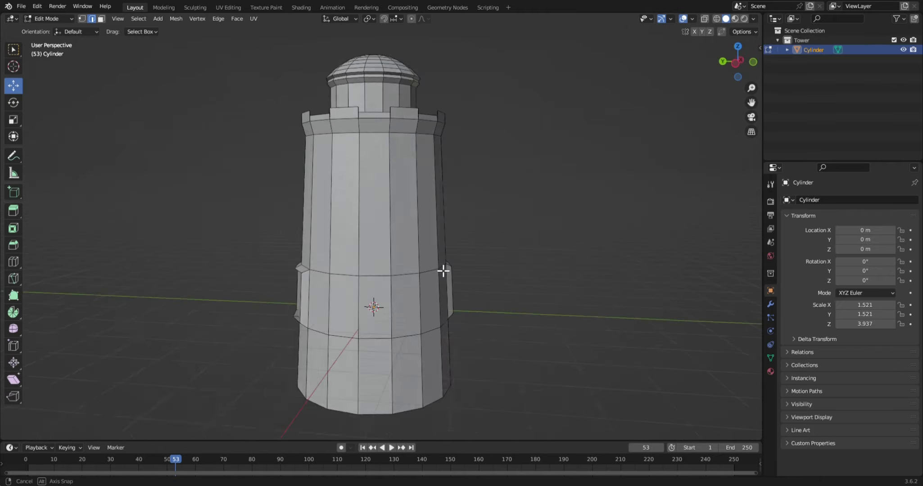
key("ctrl+r")
left_click(404, 196)
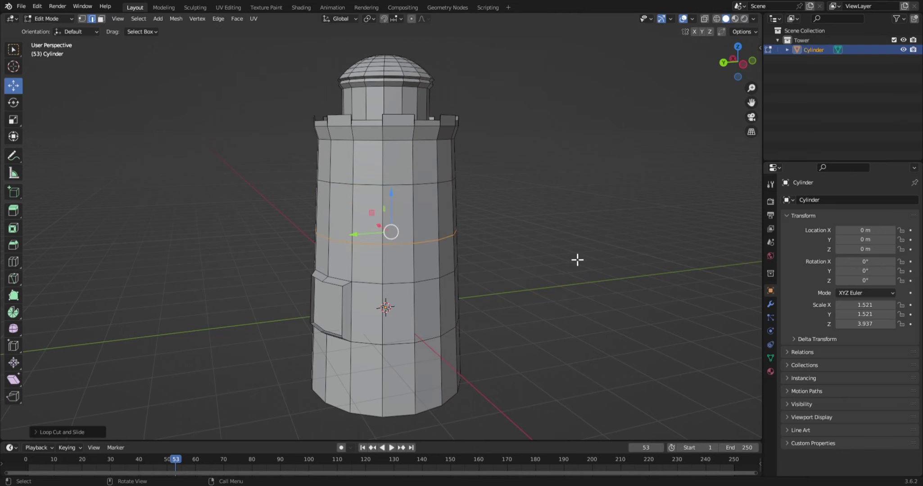
- Dissolve one more edge loop and extrude an upper wall face into a smaller window
left_click(92, 19)
right_click(417, 202)
left_click(417, 202)
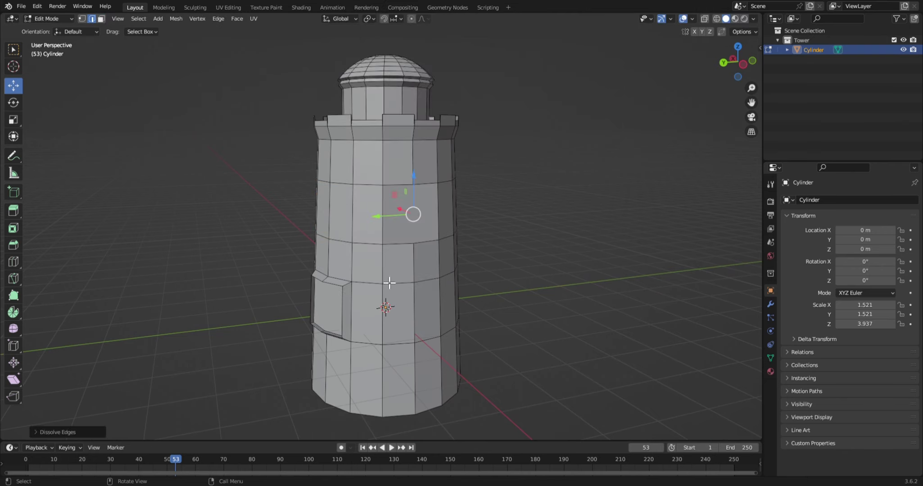
left_click(421, 221)
key("e")
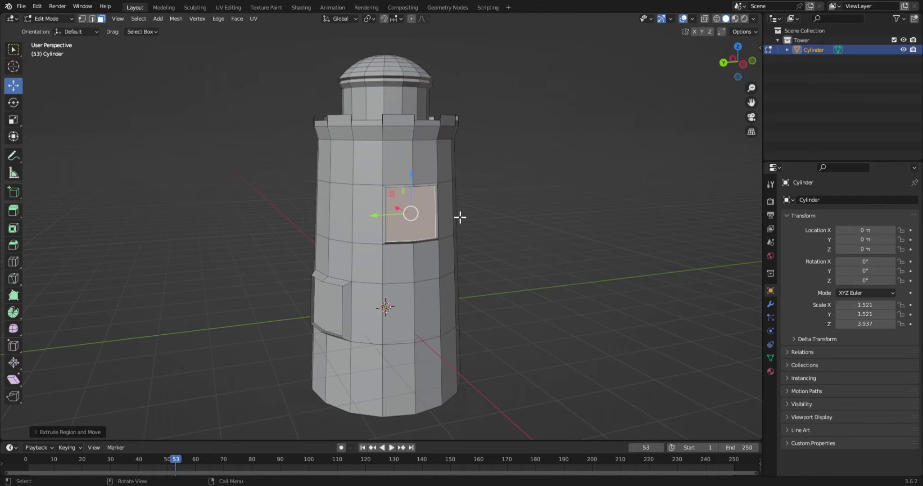
key("s")
left_click(511, 218)
- Select a vertical column of faces and orbit to a level front view of the tower
mouse_move(511, 218)
middle_mouse_down()
mouse_move(556, 230)
mouse_move(465, 212)
mouse_move(276, 227)
mouse_move(400, 218)
middle_mouse_up()
left_click(399, 218, "alt")
mouse_move(482, 206)
middle_mouse_down()
mouse_move(656, 270)
mouse_move(684, 194)
middle_mouse_up()
scroll(670, 232, "down", 3)
mouse_move(670, 233)
middle_mouse_down()
mouse_move(492, 222)
mouse_move(450, 244)
middle_mouse_up()
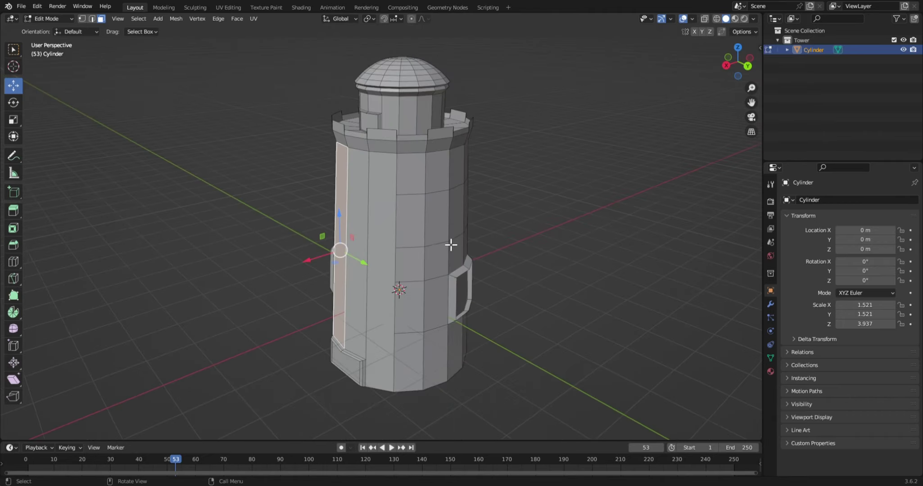
mouse_move(421, 191)
middle_mouse_down()
mouse_move(505, 171)
mouse_move(293, 169)
mouse_move(568, 169)
mouse_move(520, 149)
middle_mouse_up()
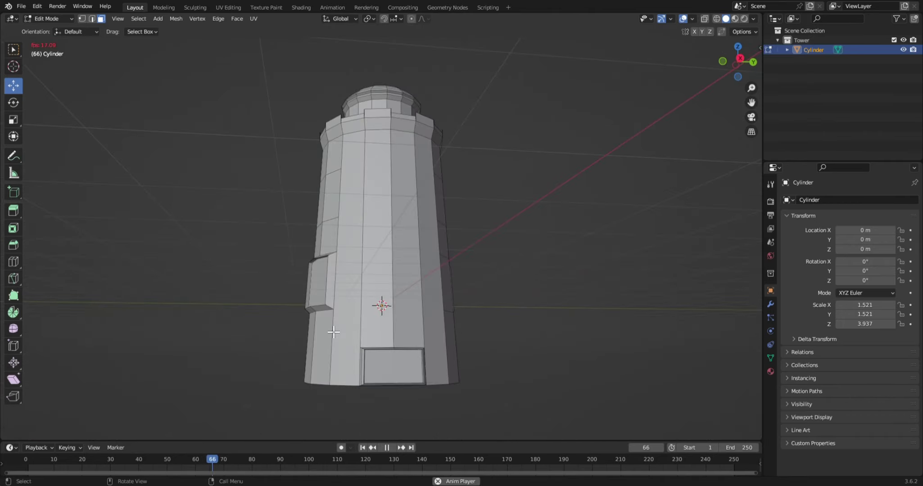